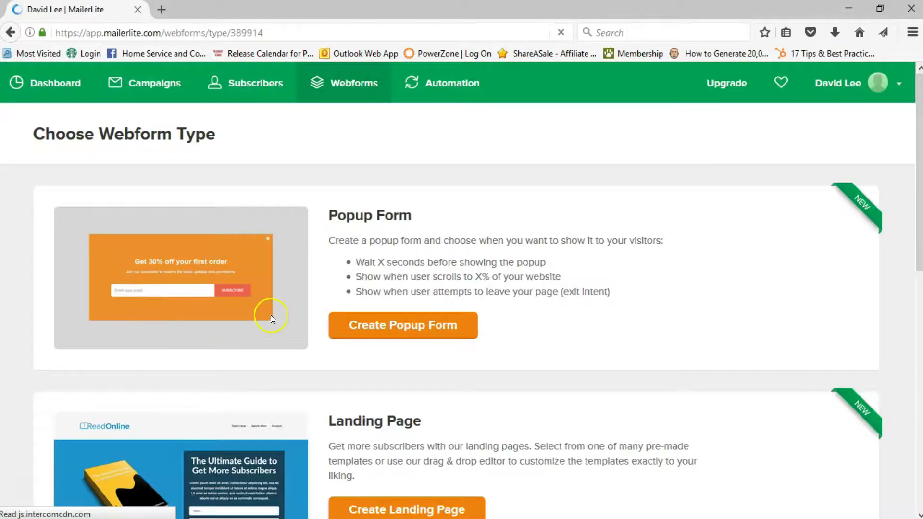
Create a popup form and assign it to the HOF Running Backs subscriber group
scroll(313, 240, "down", 2)
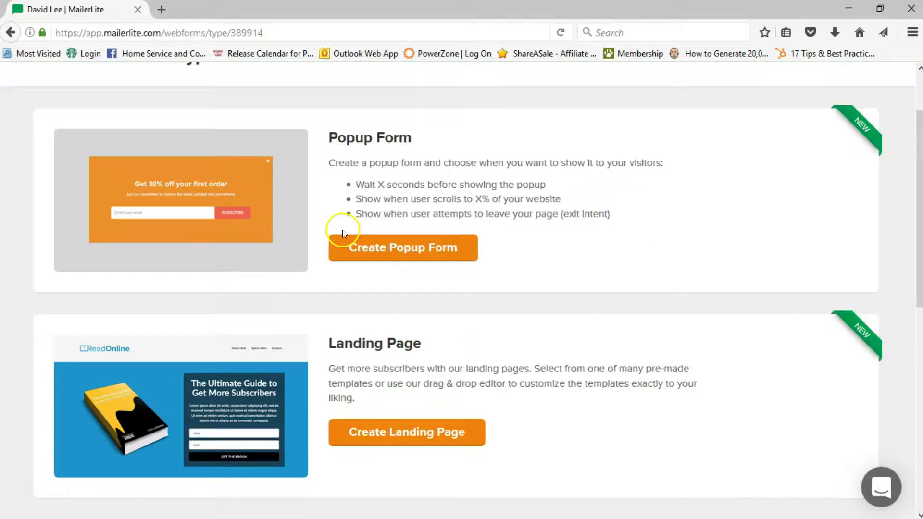
left_click(384, 246)
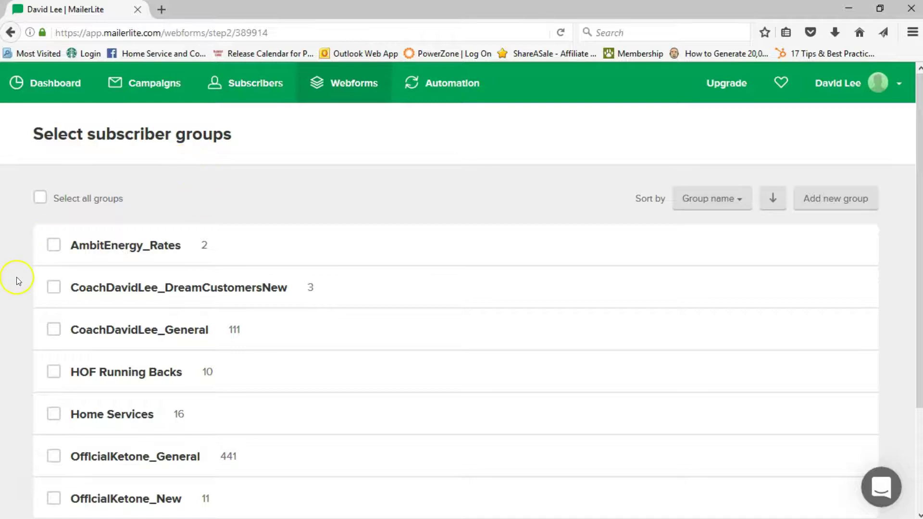
scroll(18, 282, "down", 3)
left_click(56, 298)
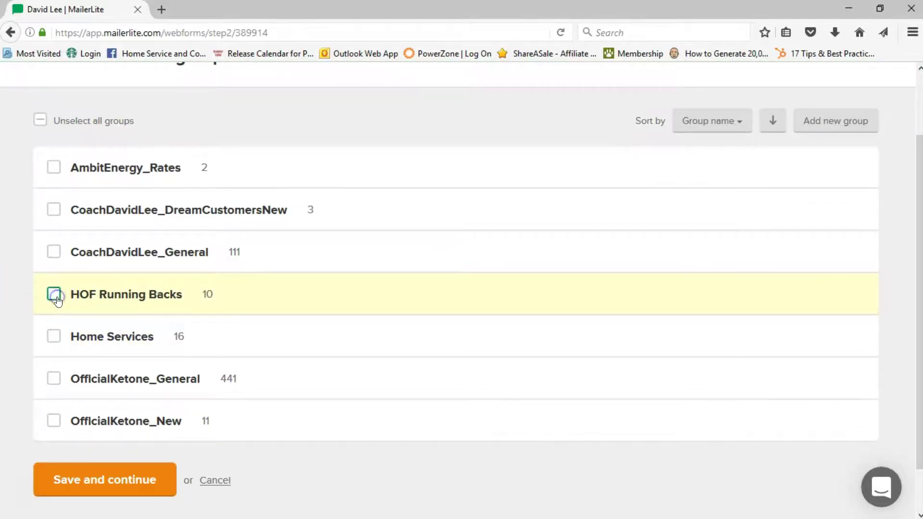
left_click(108, 474)
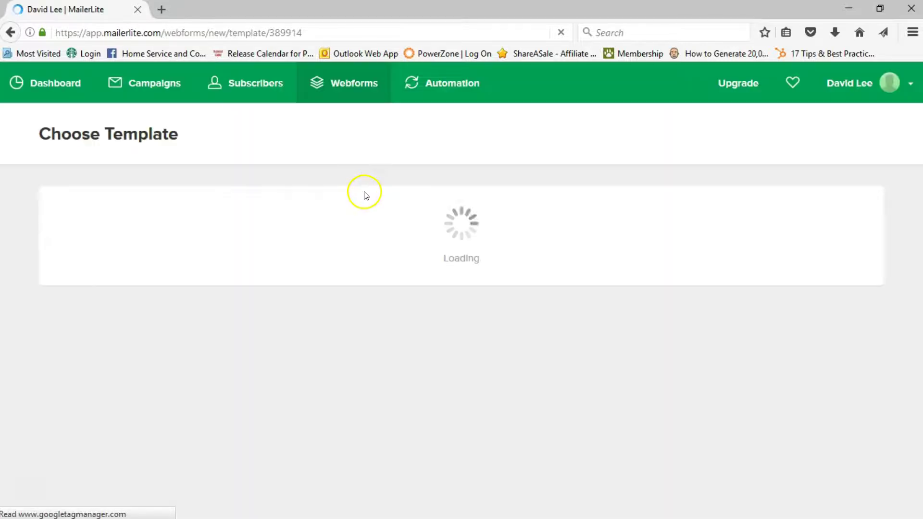
Choose the Design shop template for the popup form
mouse_move(58, 378)
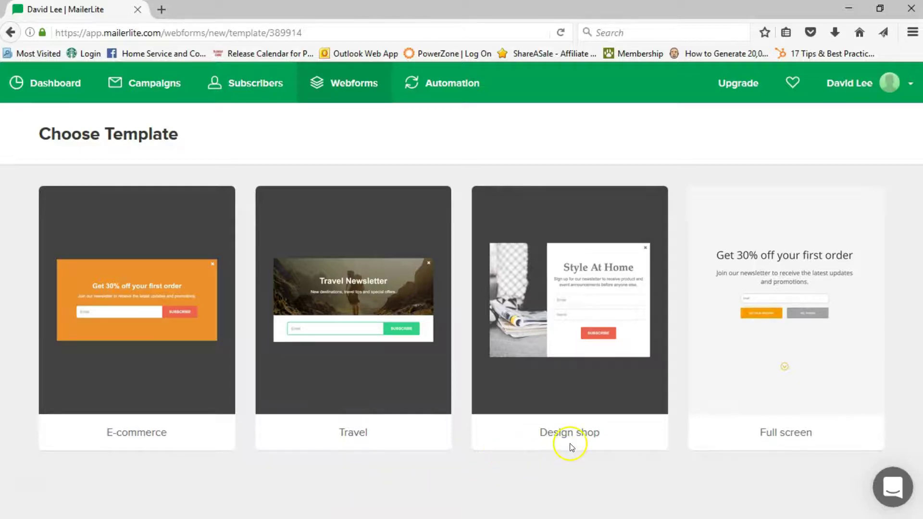
mouse_move(557, 305)
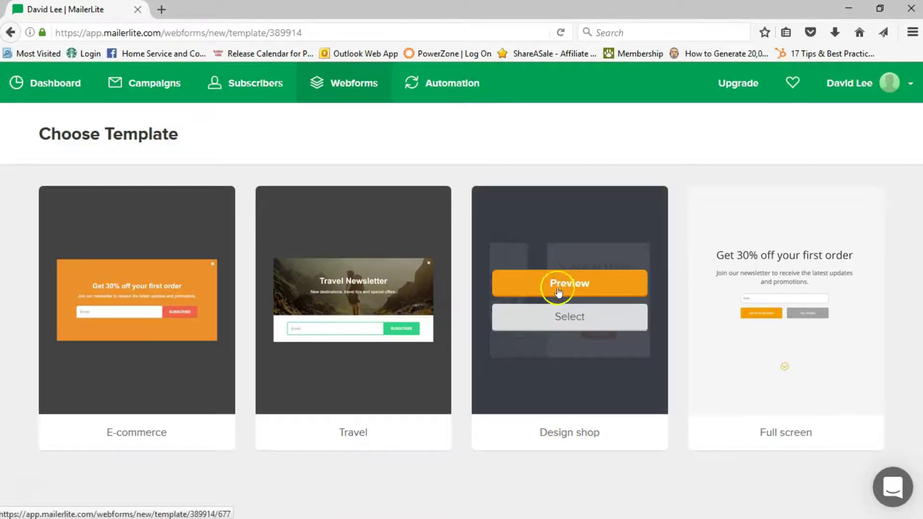
left_click(564, 321)
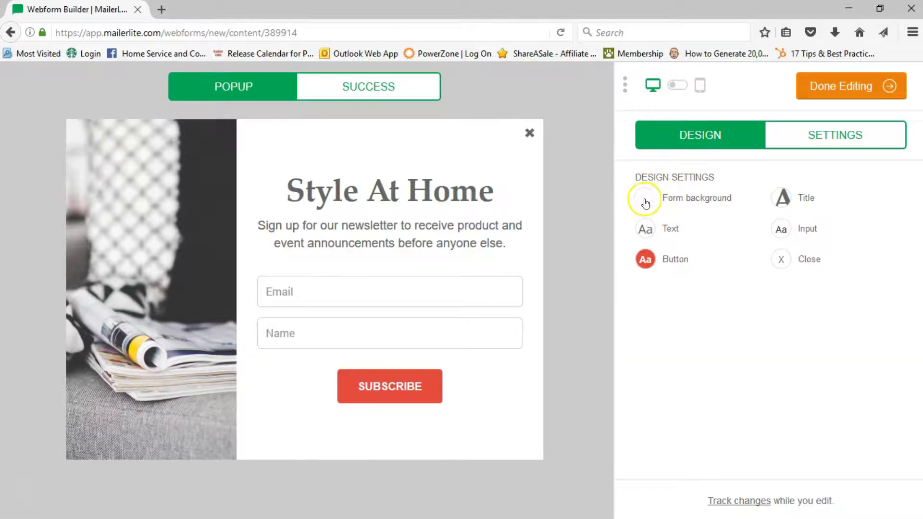
Set the popup title's font family to Roboto and save the title style
left_click(783, 203)
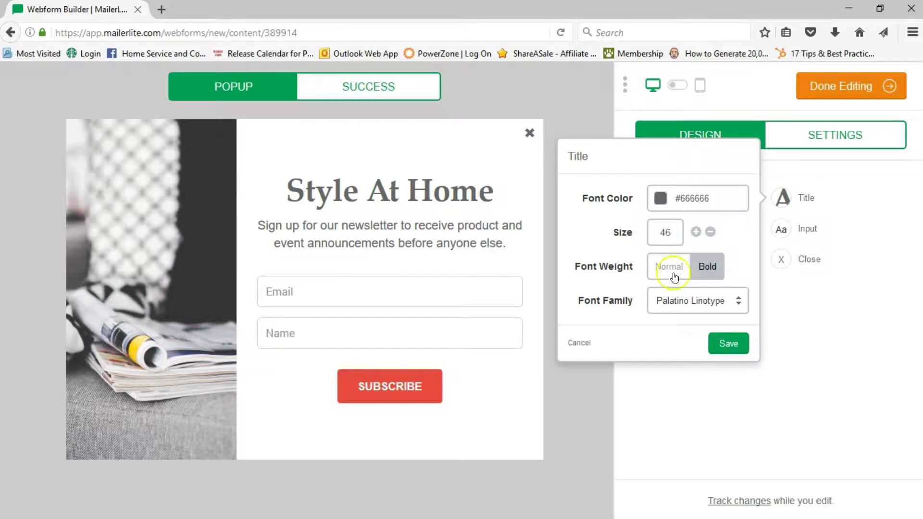
left_click(690, 303)
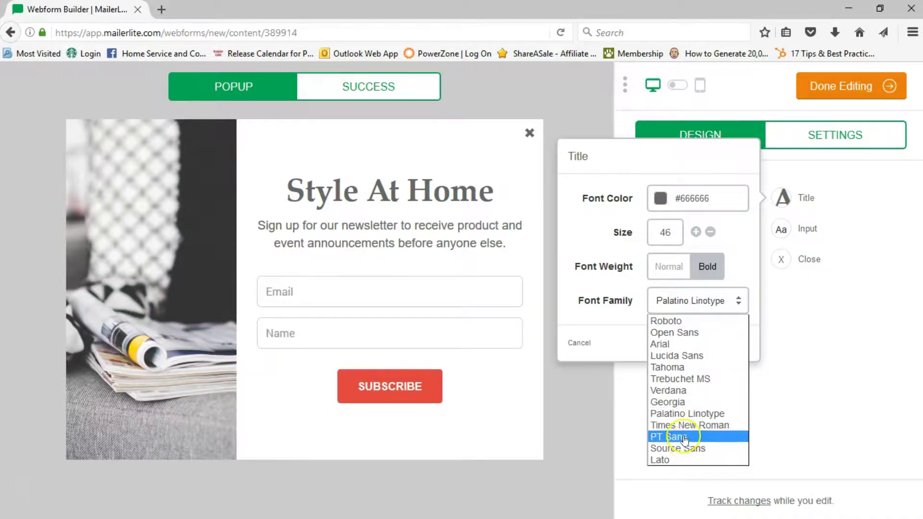
left_click(673, 321)
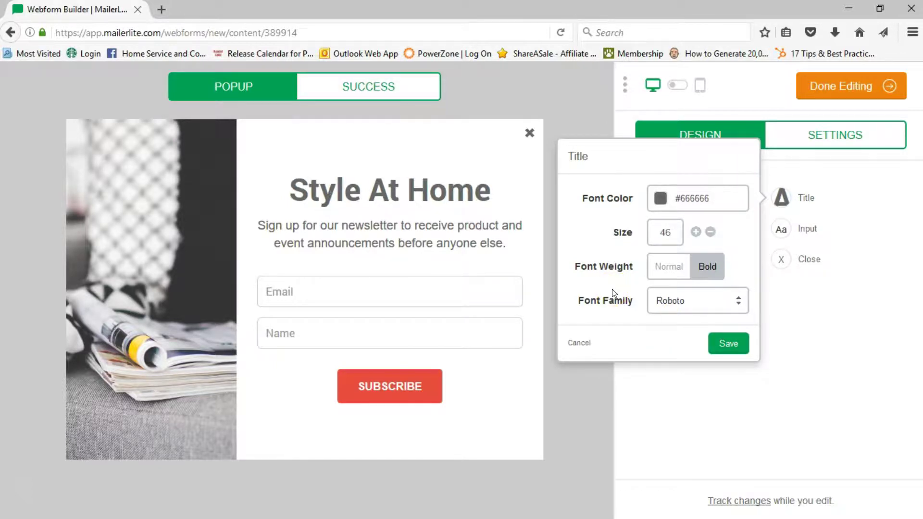
left_click(729, 344)
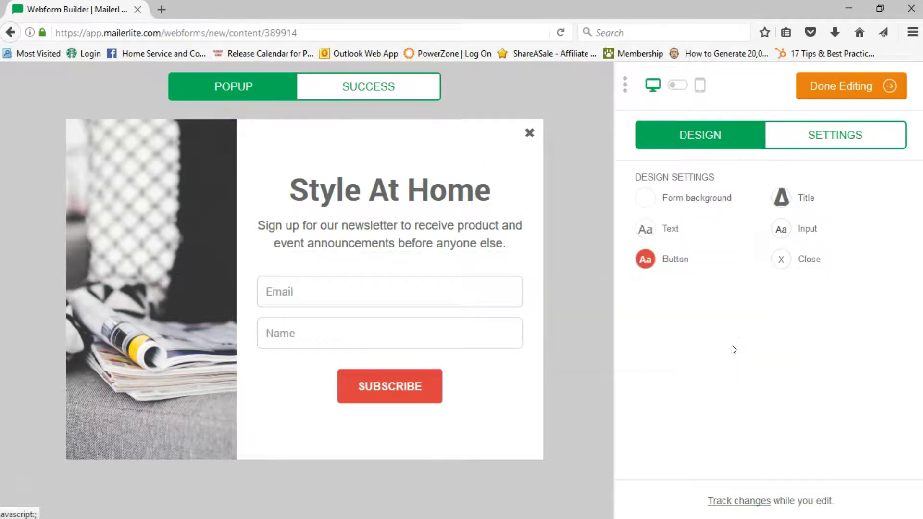
left_click(645, 260)
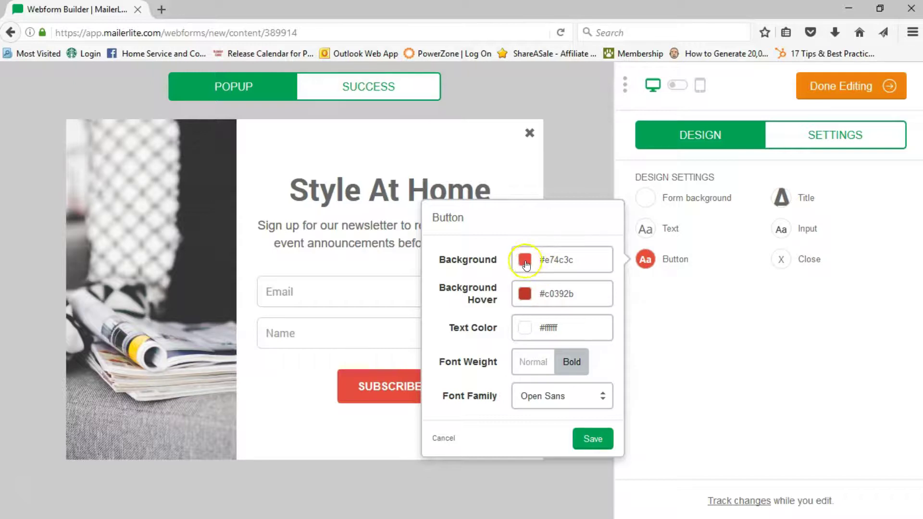
left_click(525, 260)
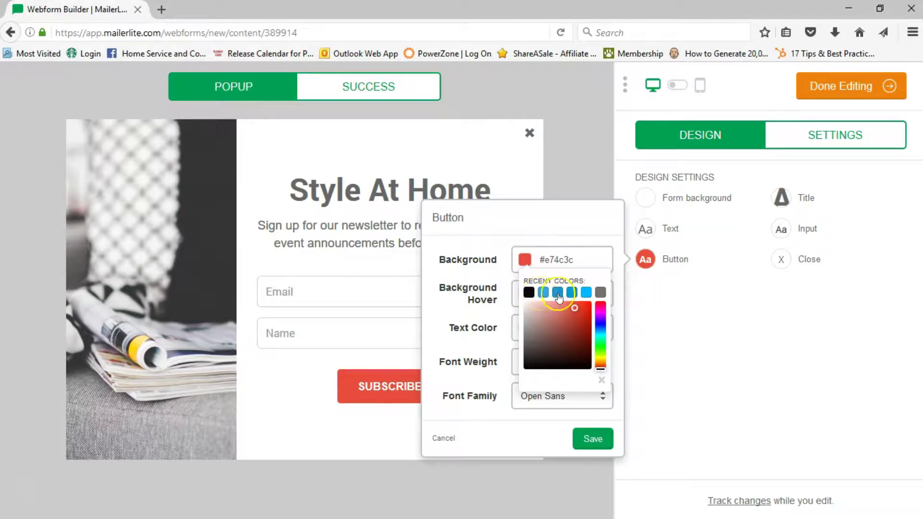
left_click(601, 380)
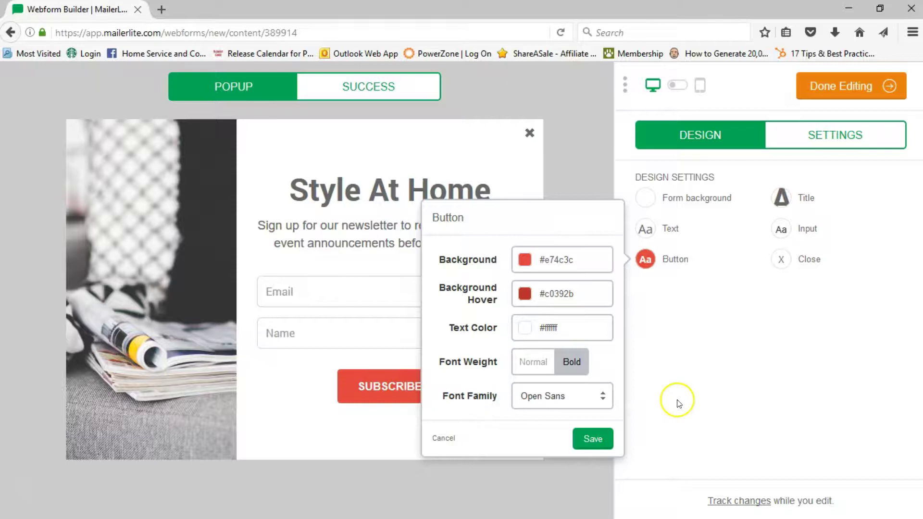
left_click(445, 438)
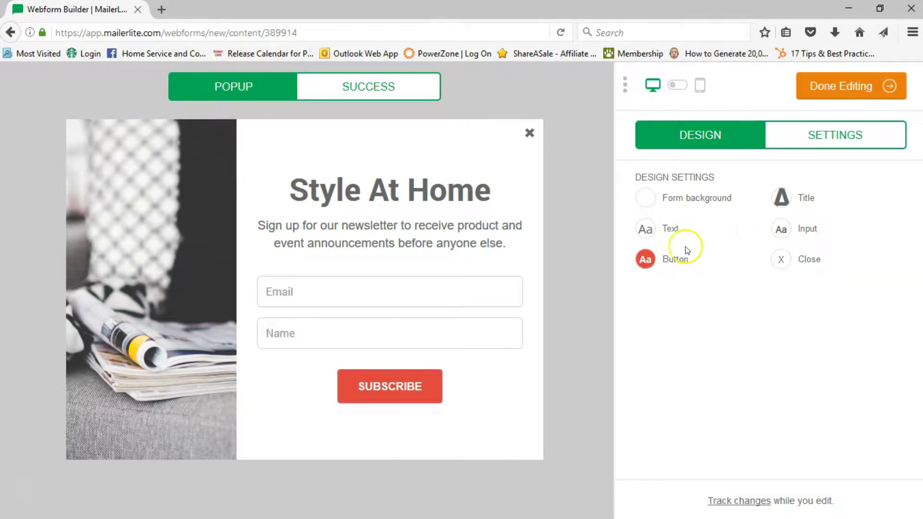
Try showing input labels on the form, then turn them back off and return to the design settings
left_click(831, 138)
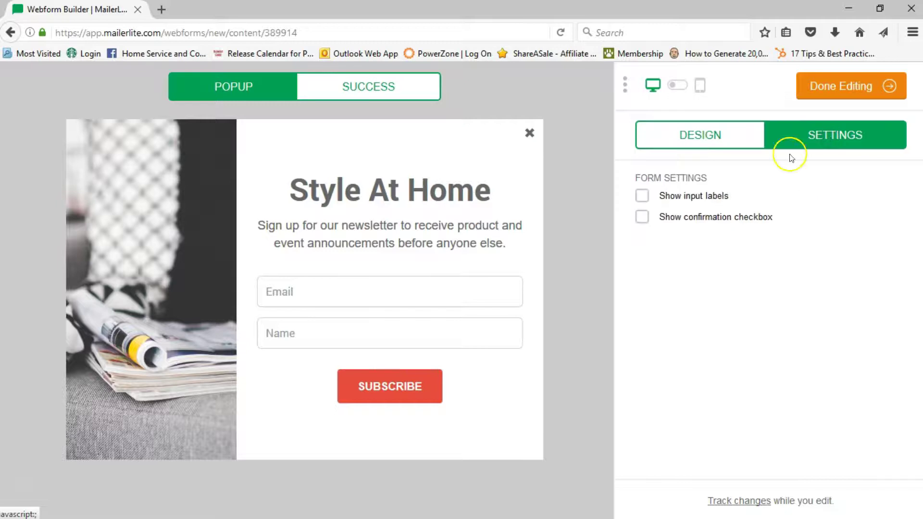
left_click(644, 202)
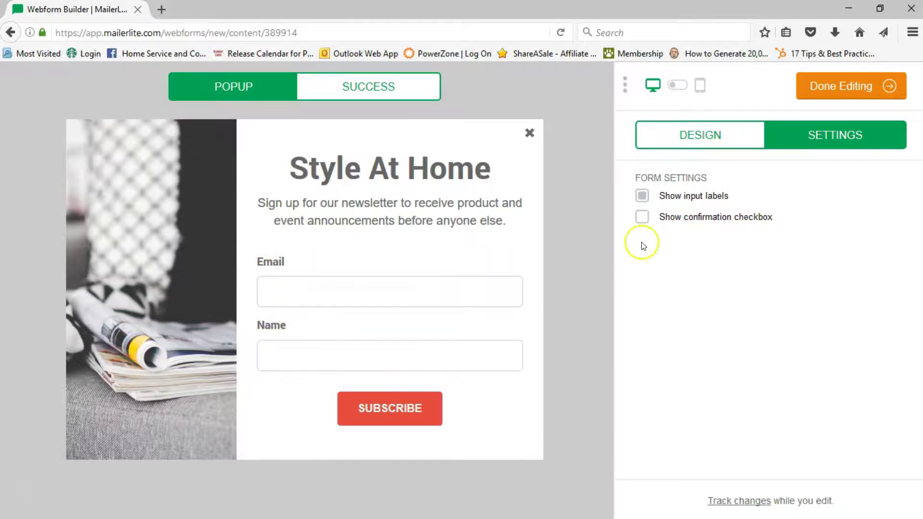
left_click(642, 196)
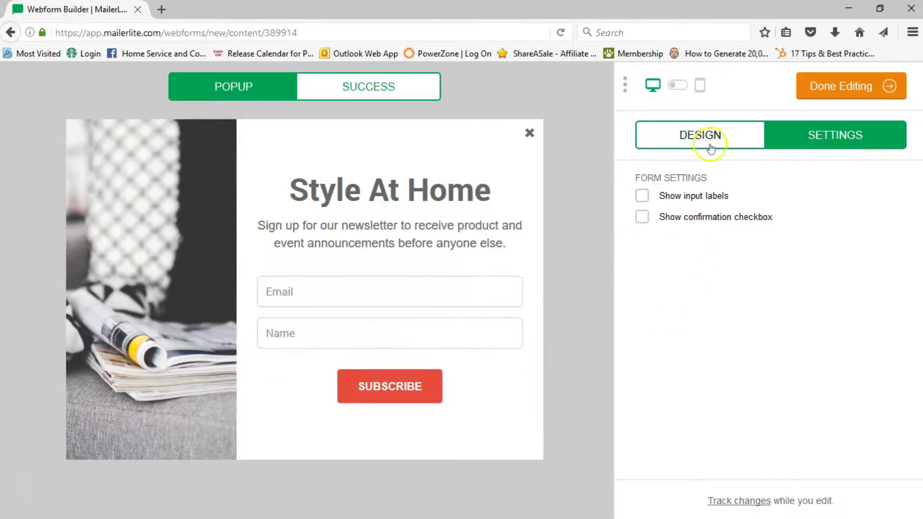
left_click(688, 141)
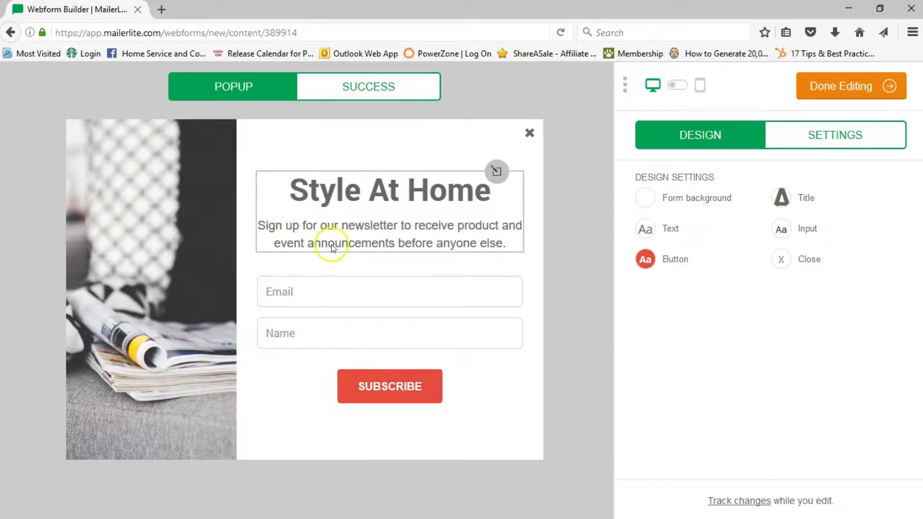
Change the popup's title text to "Don't Miss This!" and save the title and text block
left_click(338, 220)
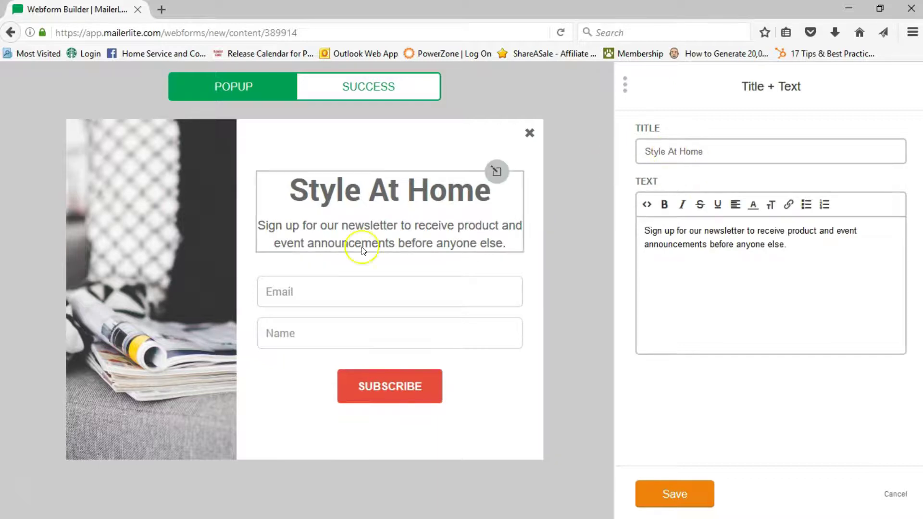
triple_click(686, 152)
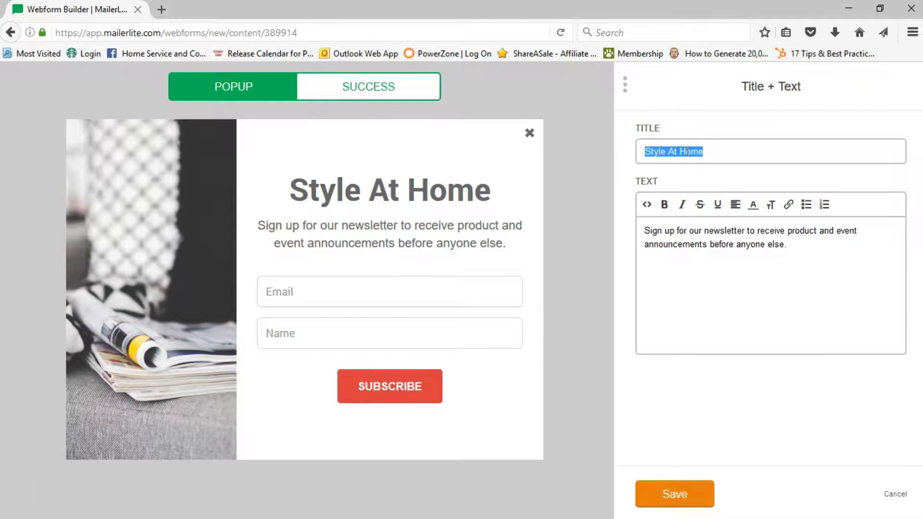
type("Don")
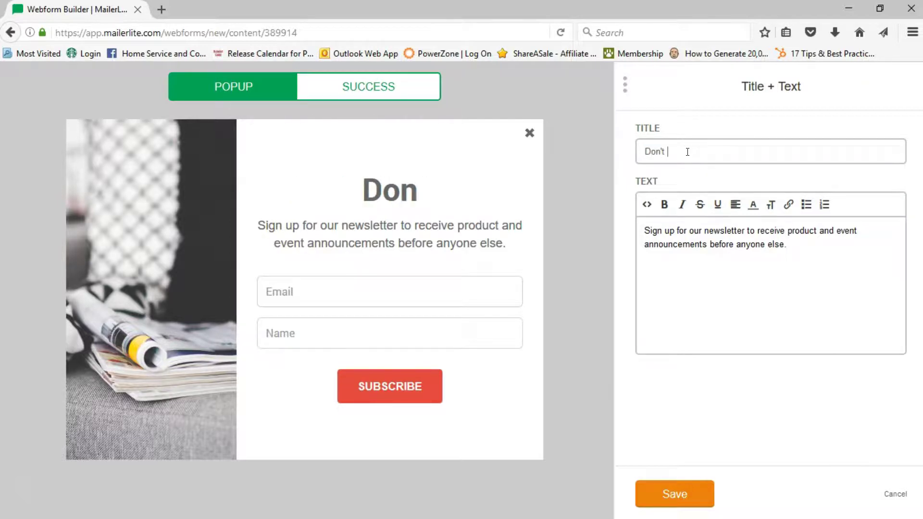
type("'t Miss This!")
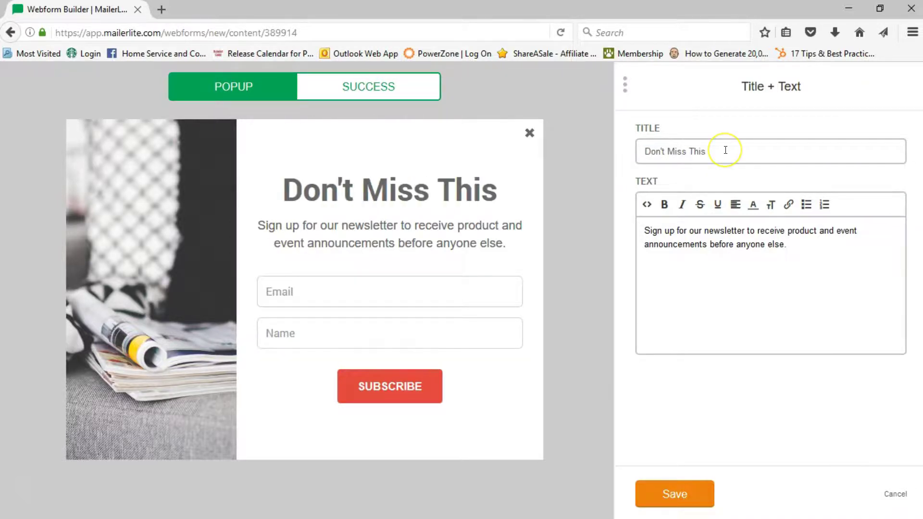
left_click(696, 245)
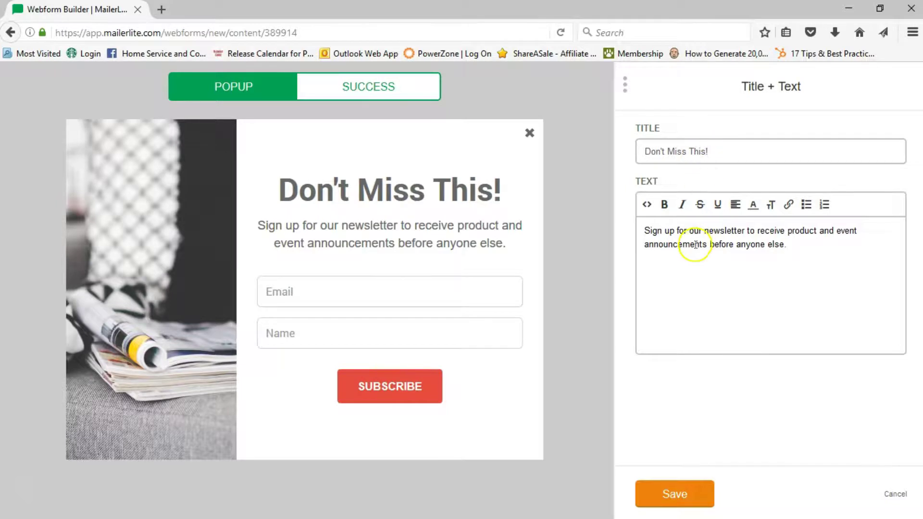
triple_click(695, 245)
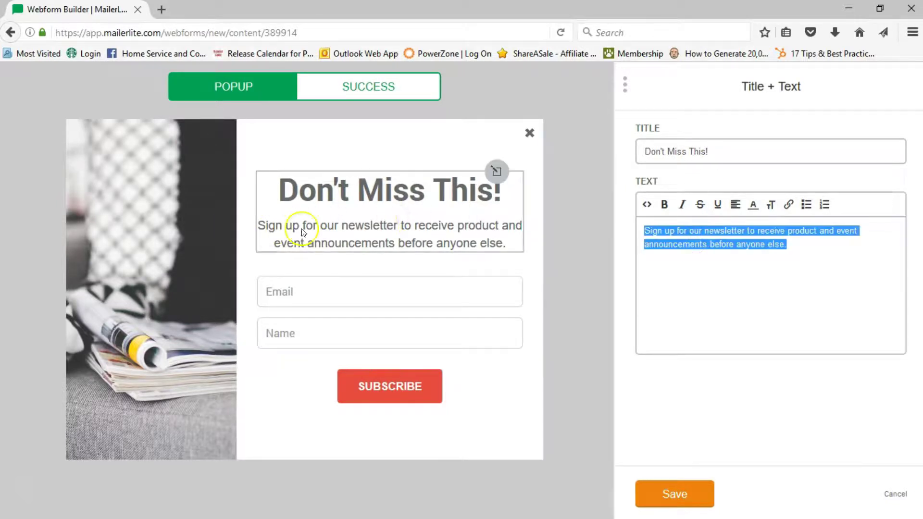
left_click_drag(644, 231, 811, 246)
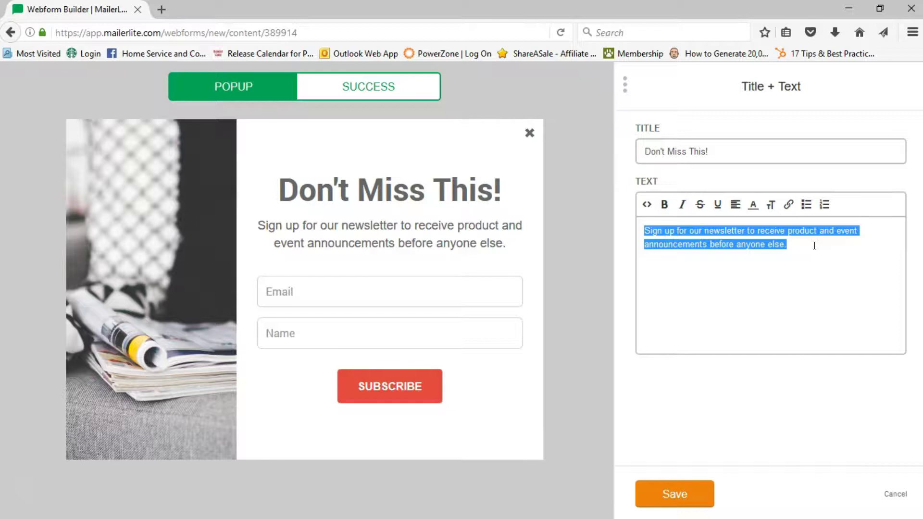
left_click_drag(786, 246, 726, 256)
left_click(752, 233)
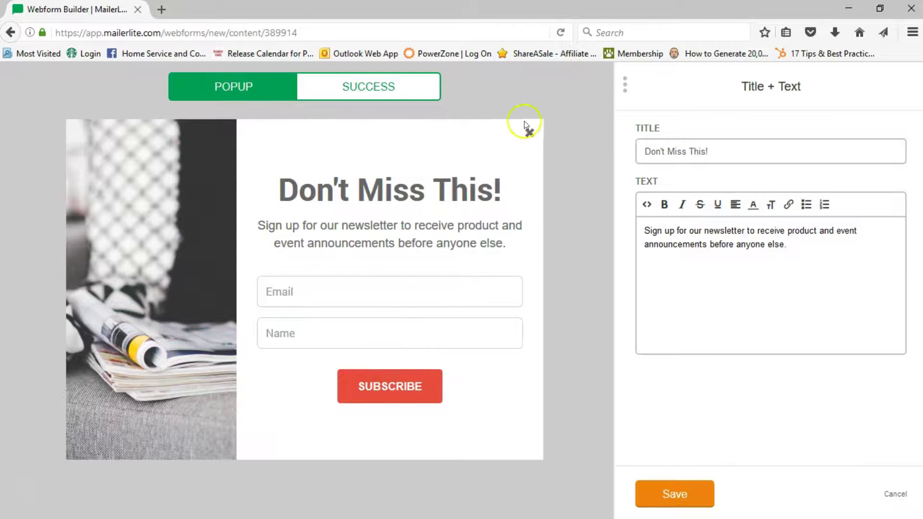
left_click(690, 495)
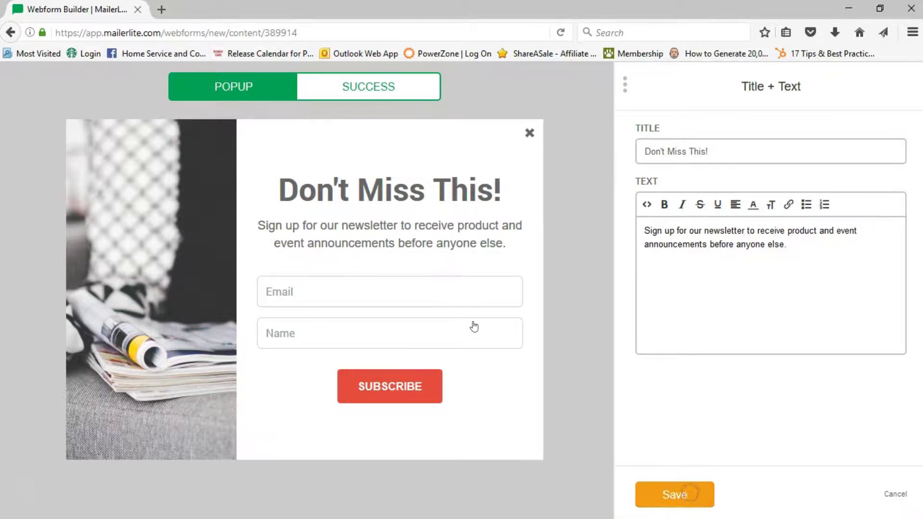
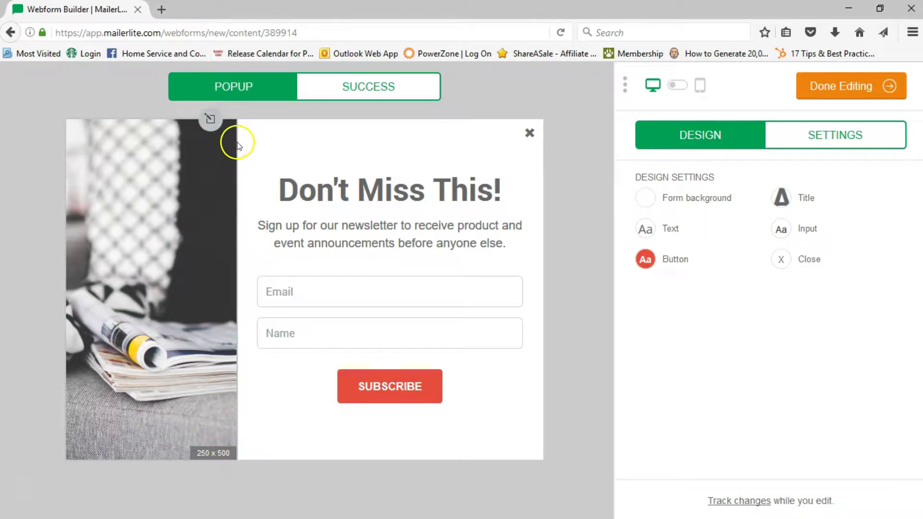
Replace the popup's image with OfficialKetonePopupFull, uploaded from the Emails folder in File Explorer
left_click(209, 118)
left_click(209, 120)
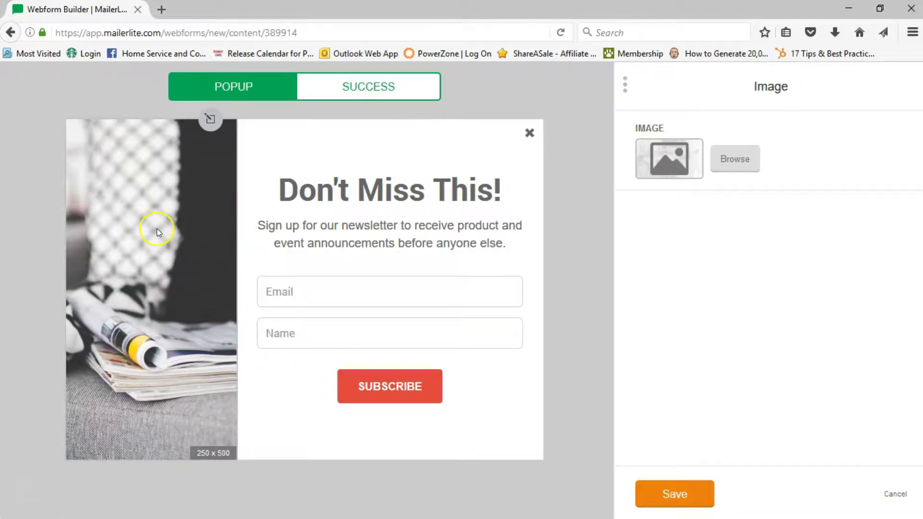
left_click(668, 168)
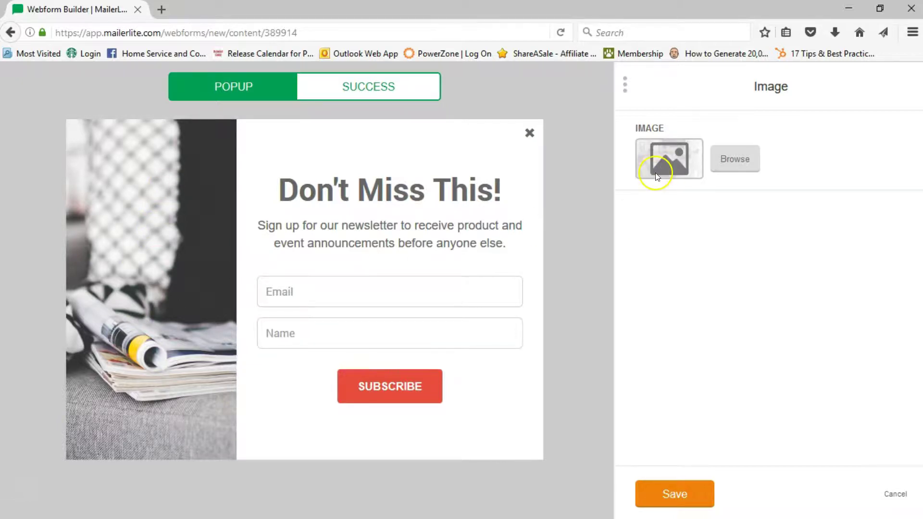
left_click(656, 172)
mouse_move(398, 515)
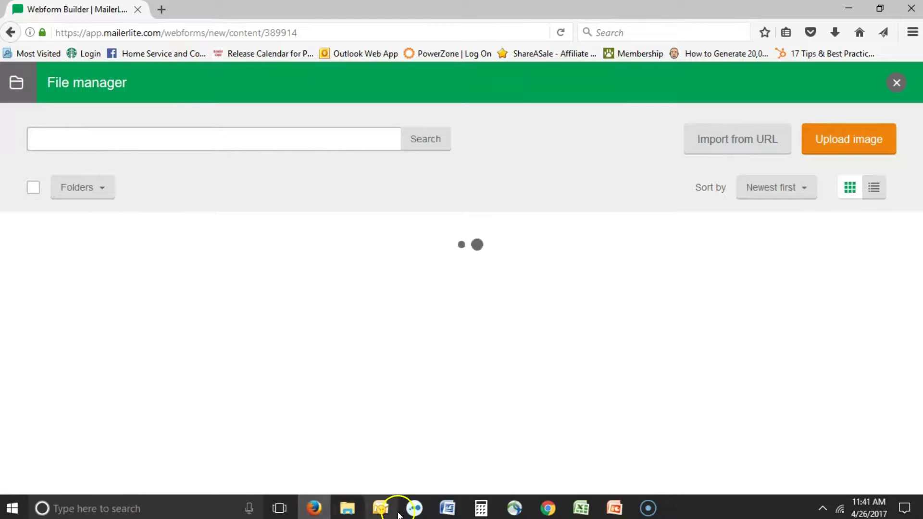
left_click(347, 508)
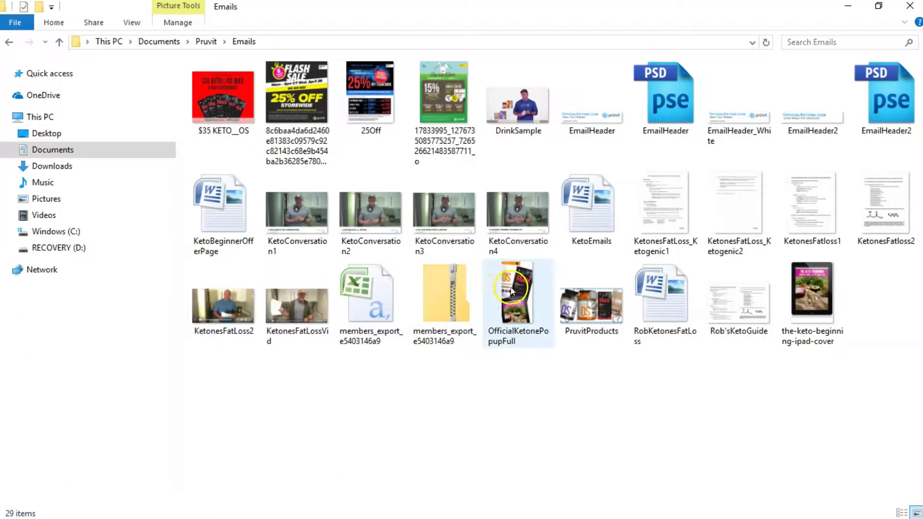
left_click_drag(512, 291, 413, 336)
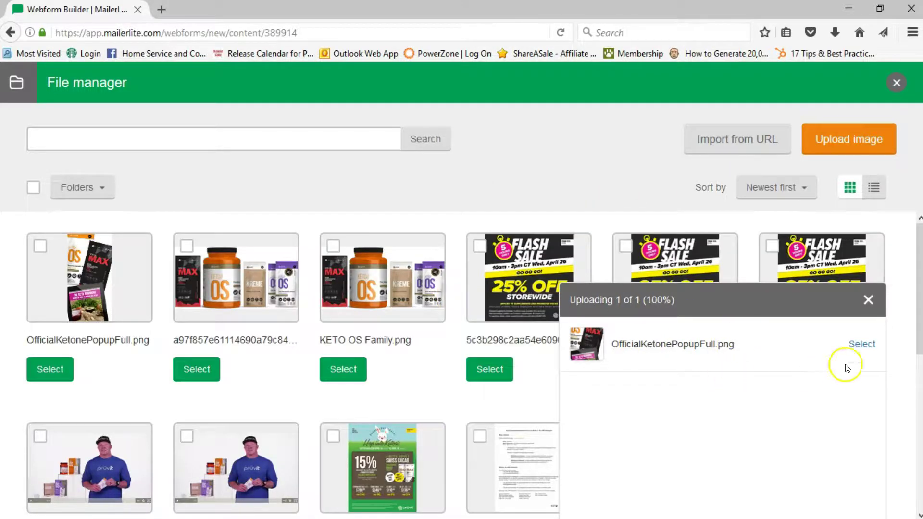
left_click(860, 344)
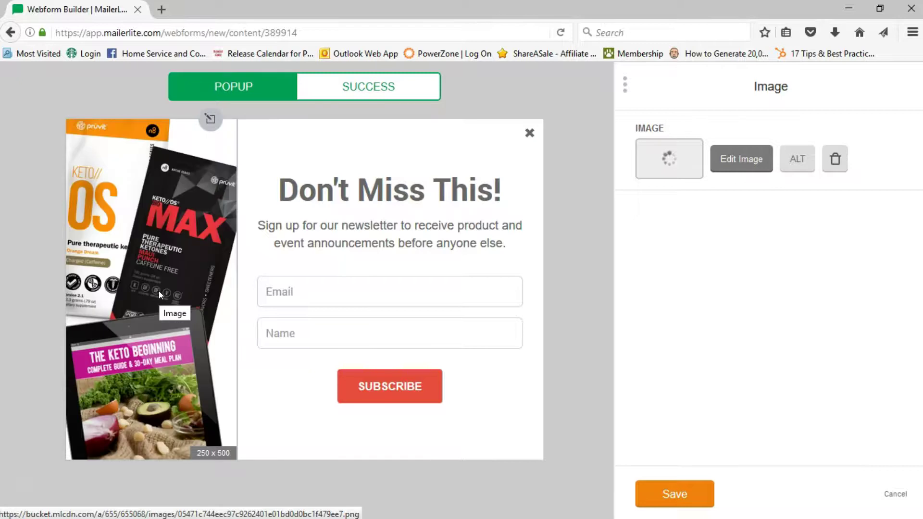
Check the popup's success message view, return to the popup view and save the image block
left_click(137, 304)
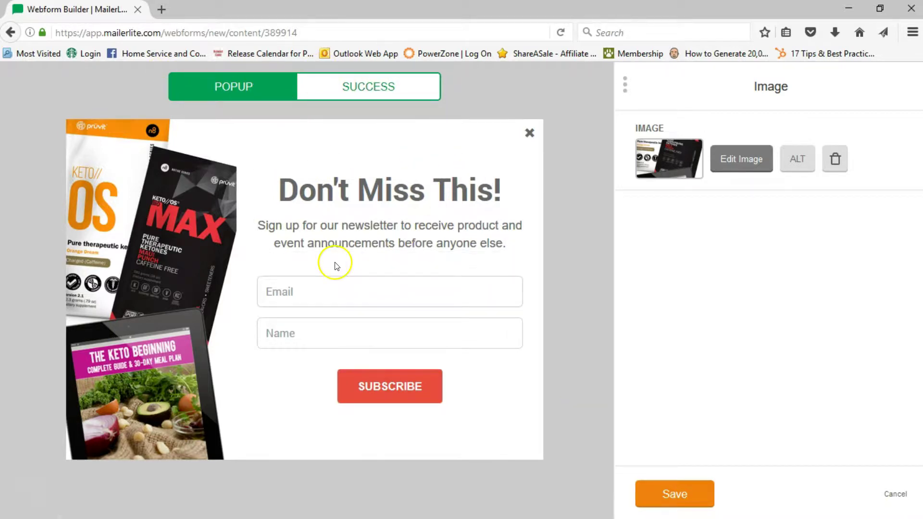
left_click(356, 88)
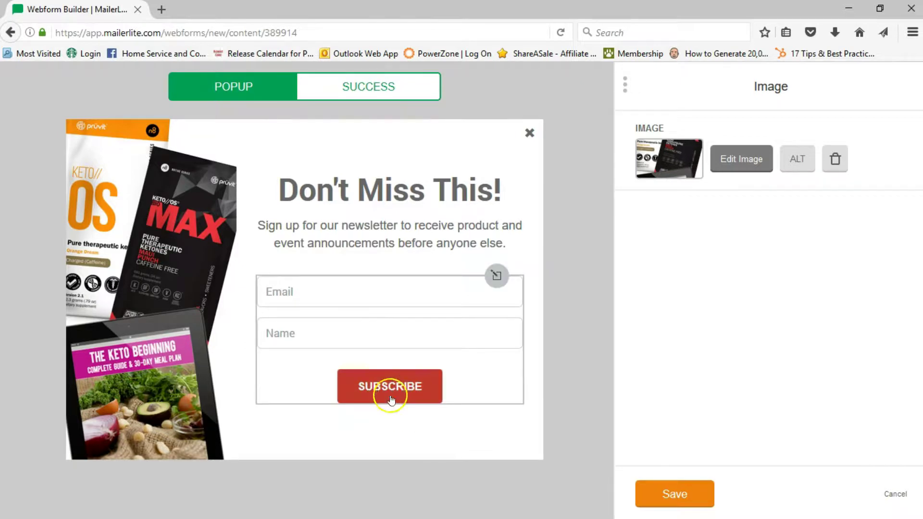
left_click(370, 89)
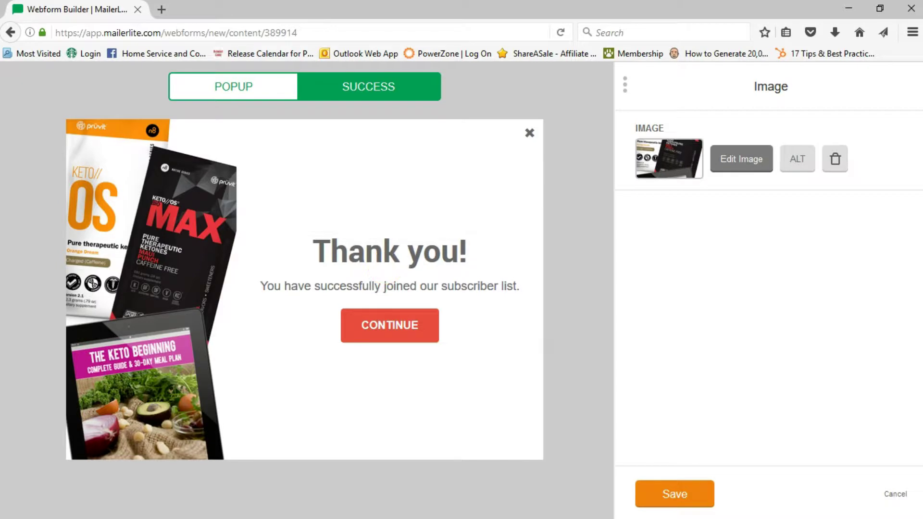
left_click(256, 86)
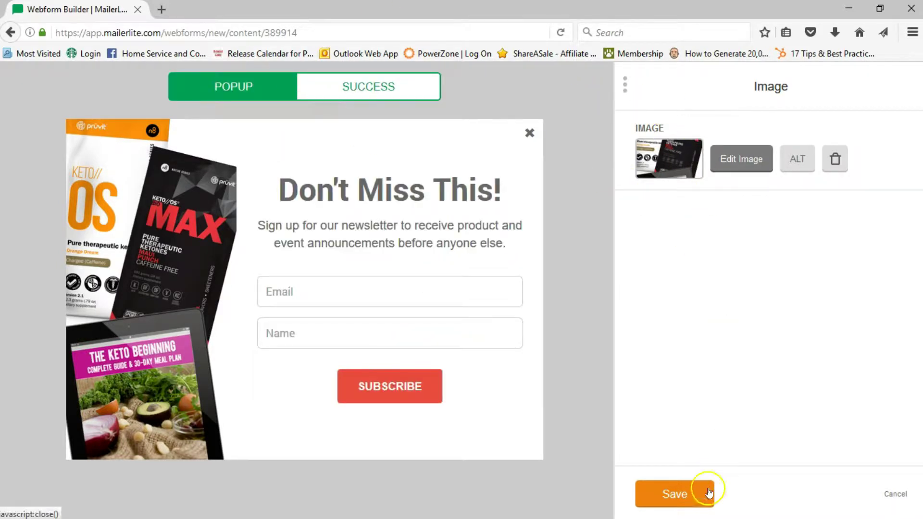
left_click(692, 495)
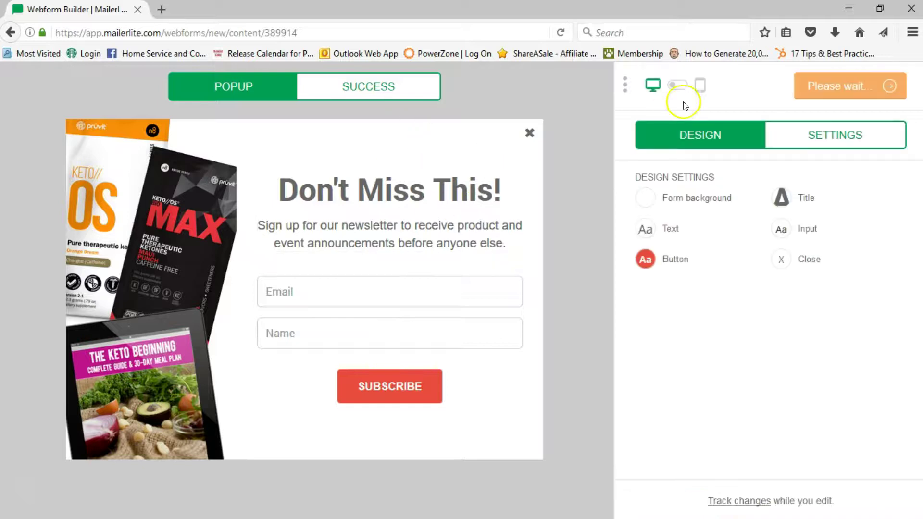
Preview the popup in mobile view and finish editing the design
left_click(701, 88)
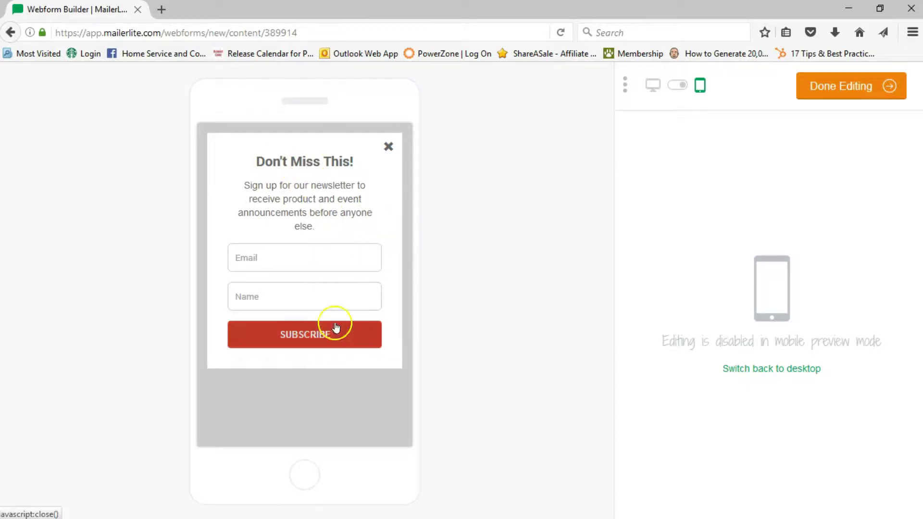
left_click(842, 85)
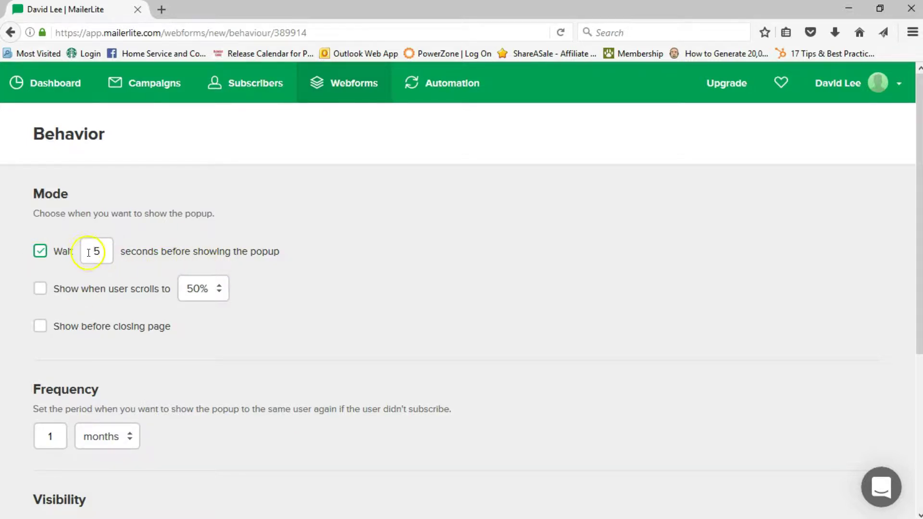
Try showing the popup when the user scrolls to 50%, and turn that trigger back off
left_click_drag(90, 250, 108, 257)
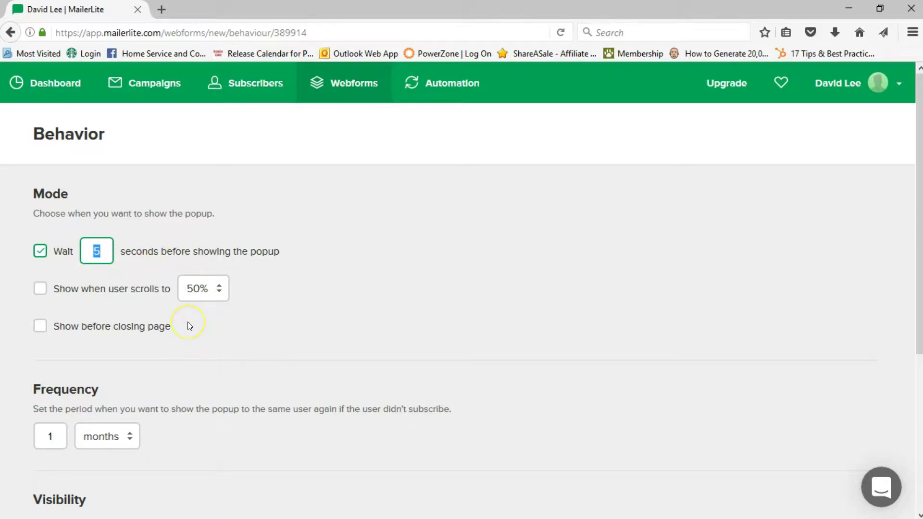
double_click(110, 250)
left_click(41, 289)
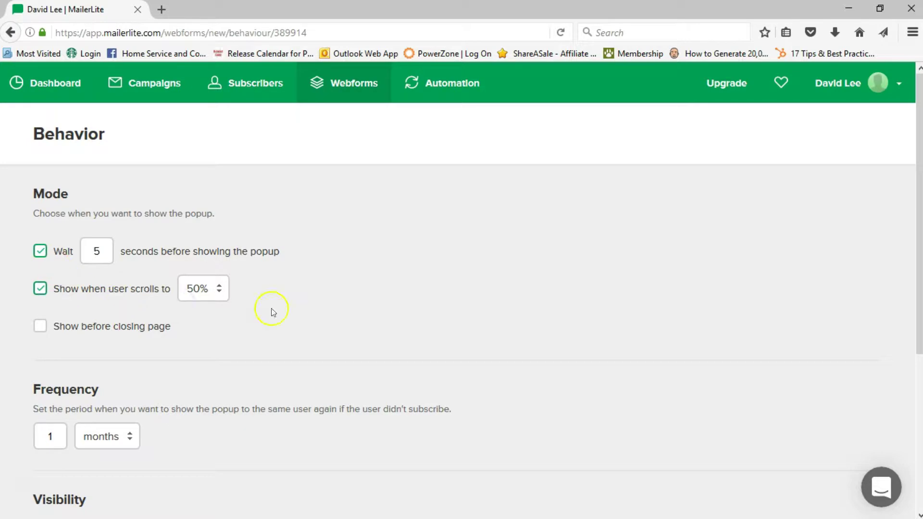
left_click(218, 288)
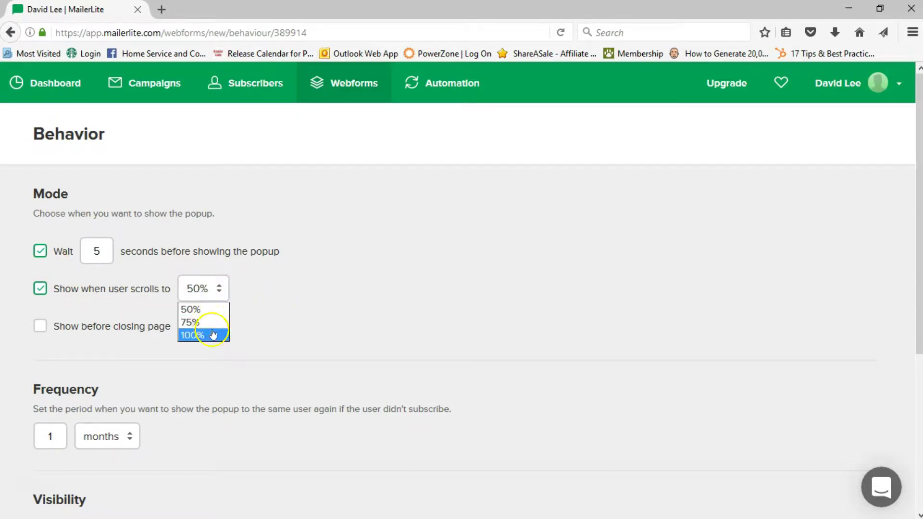
left_click(203, 310)
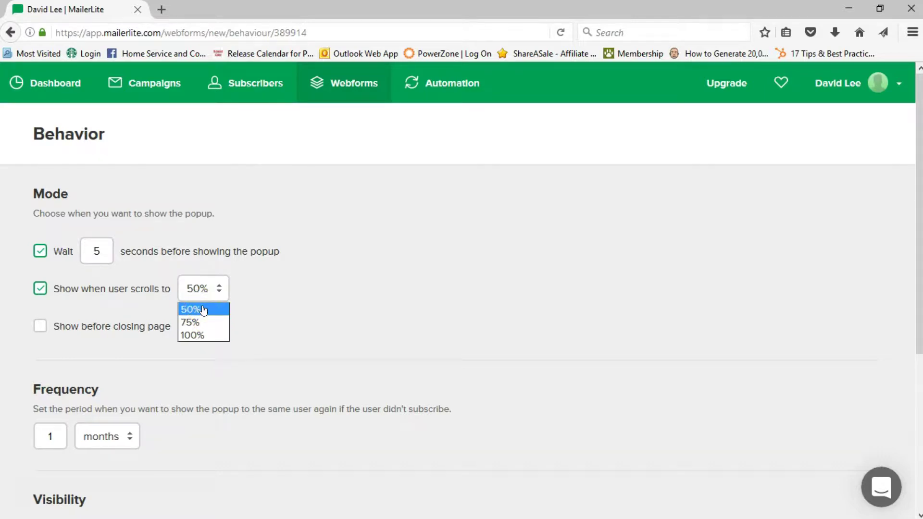
left_click(123, 281)
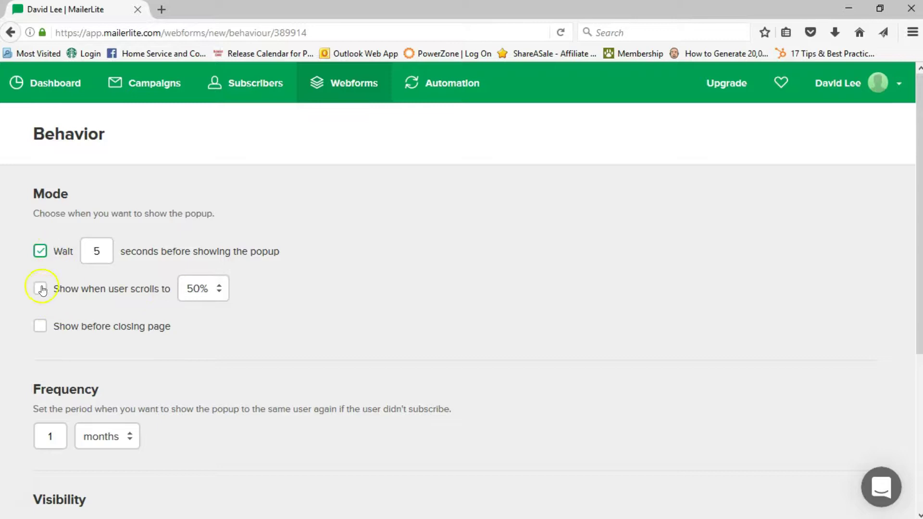
Set the popup to show before closing the page, with the wait and scroll triggers turned off
left_click(42, 328)
left_click(40, 251)
left_click(42, 288)
left_click(35, 291)
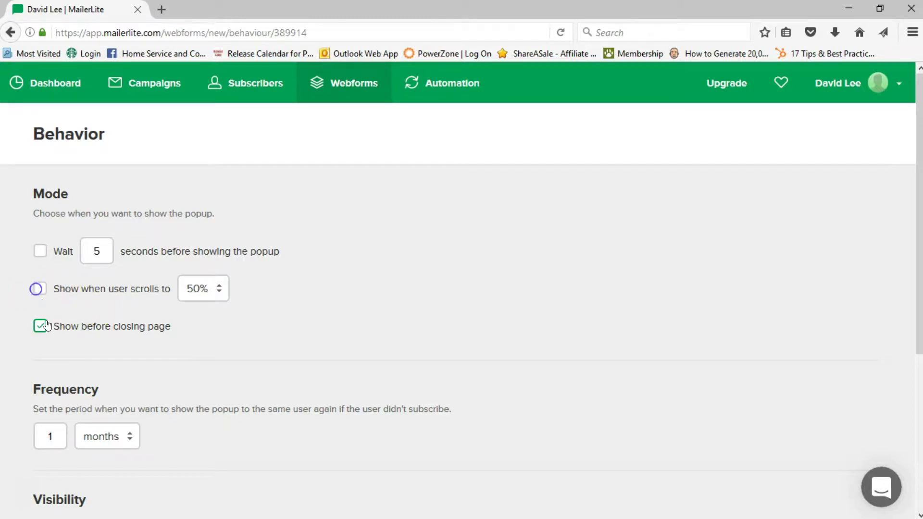
Set the frequency for showing the popup again to non-subscribed users to 1 week
scroll(161, 356, "down", 3)
scroll(161, 356, "down", 2)
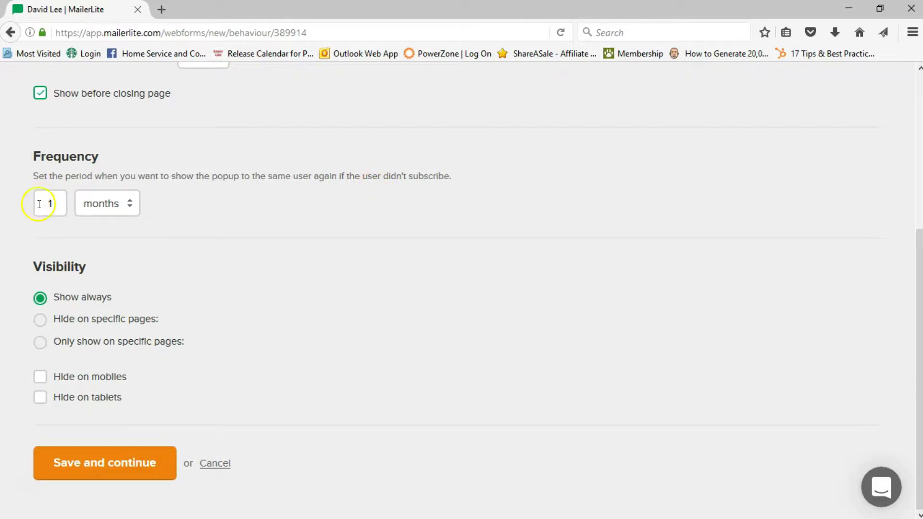
left_click(124, 210)
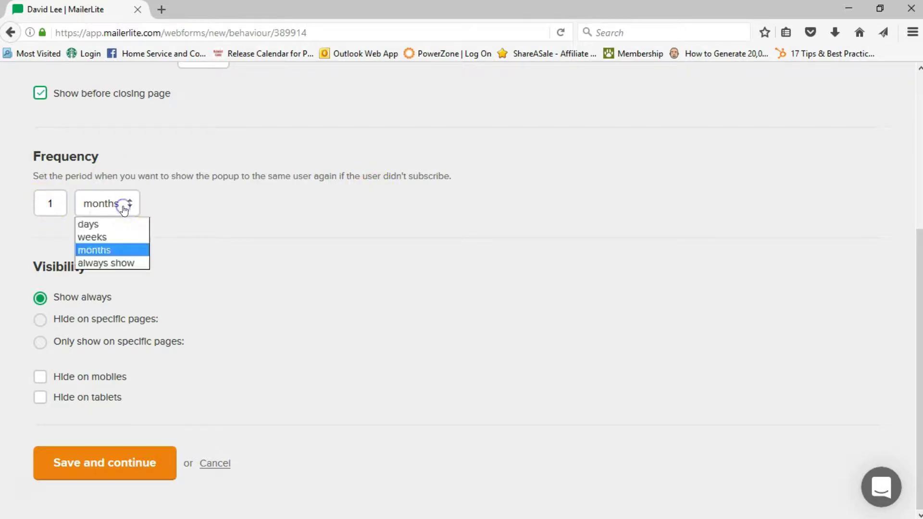
left_click(115, 239)
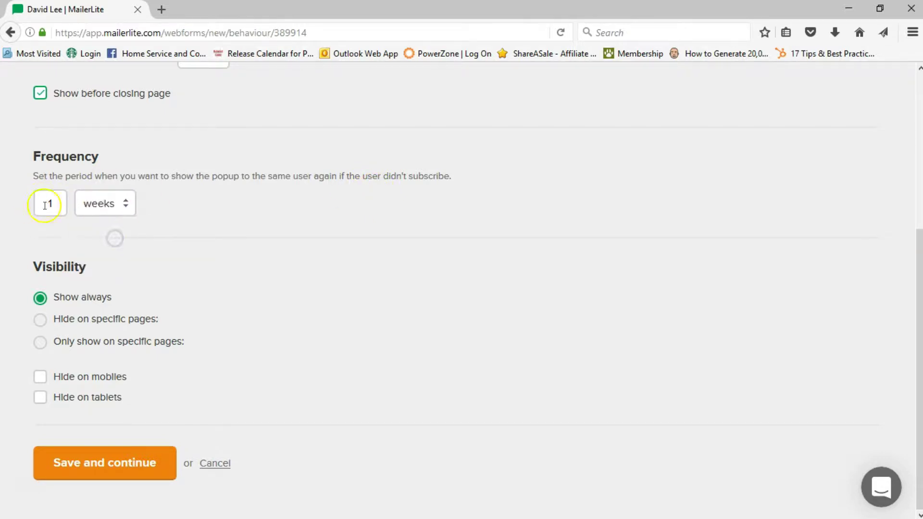
double_click(46, 204)
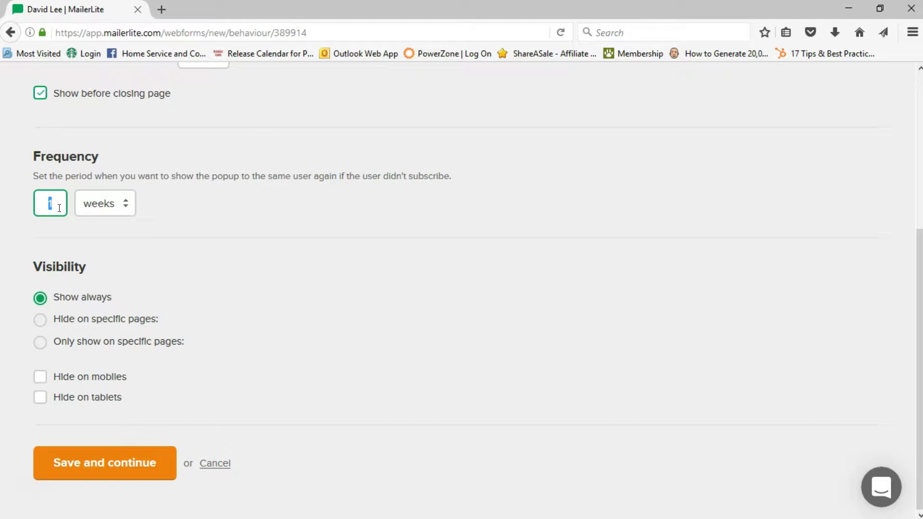
left_click_drag(34, 205, 51, 202)
left_click(50, 204)
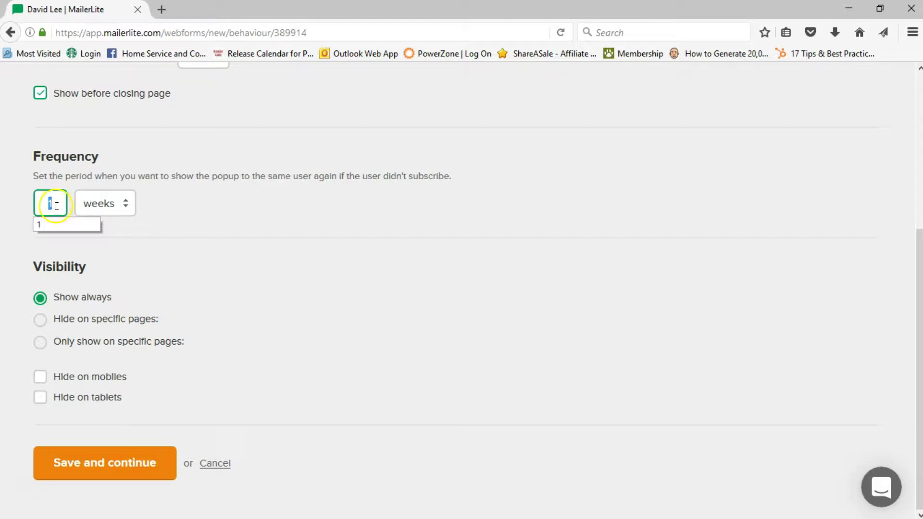
left_click(128, 214)
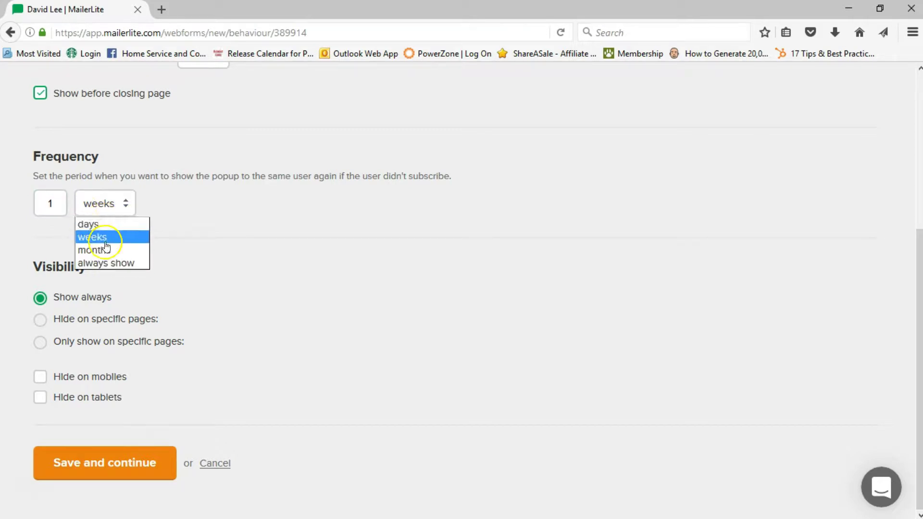
left_click(213, 258)
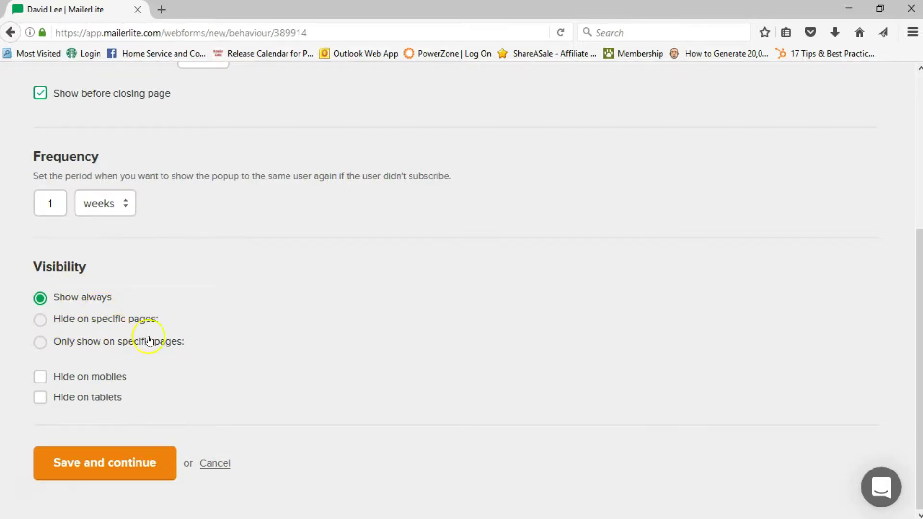
Try the visibility options for hiding or only showing the popup on specific pages, including strict equality
left_click(41, 324)
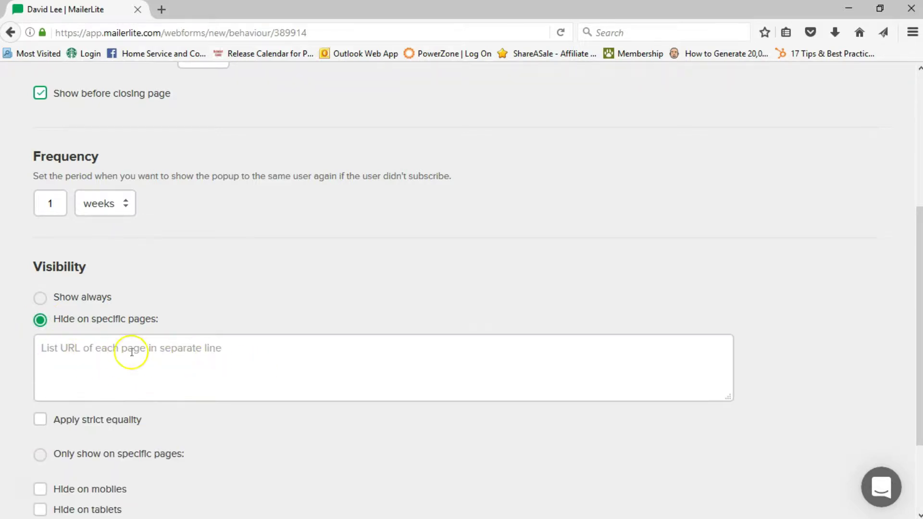
left_click(39, 298)
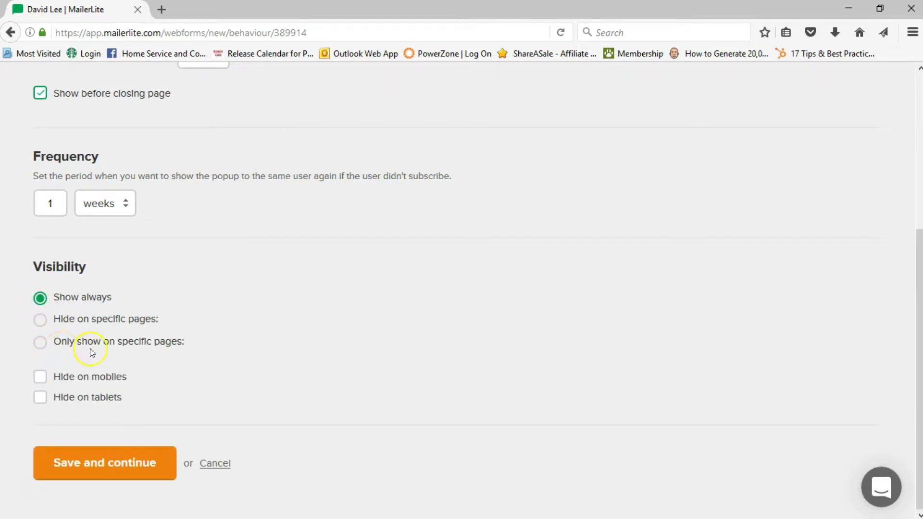
left_click(38, 343)
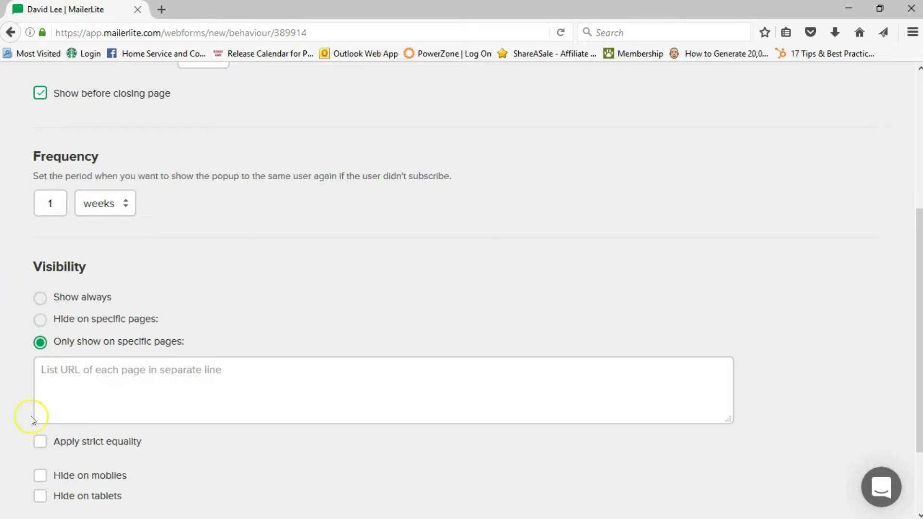
scroll(41, 365, "down", 2)
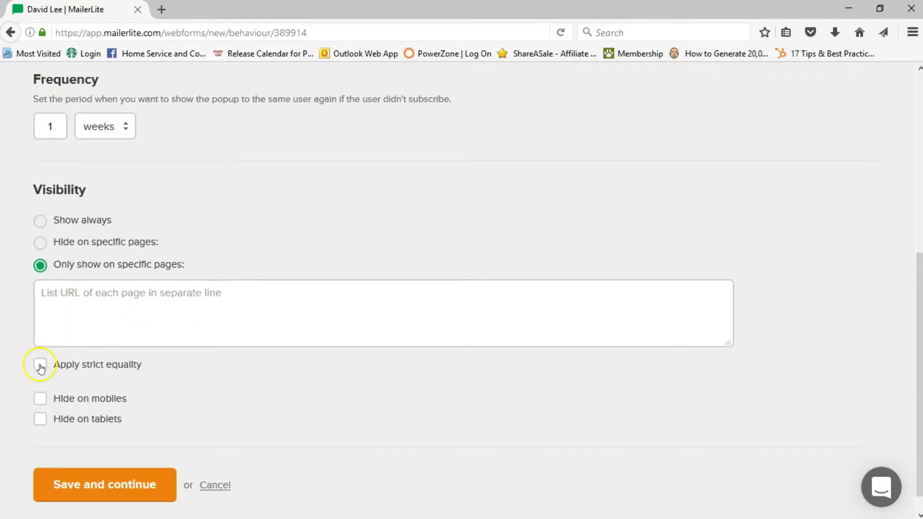
left_click(41, 365)
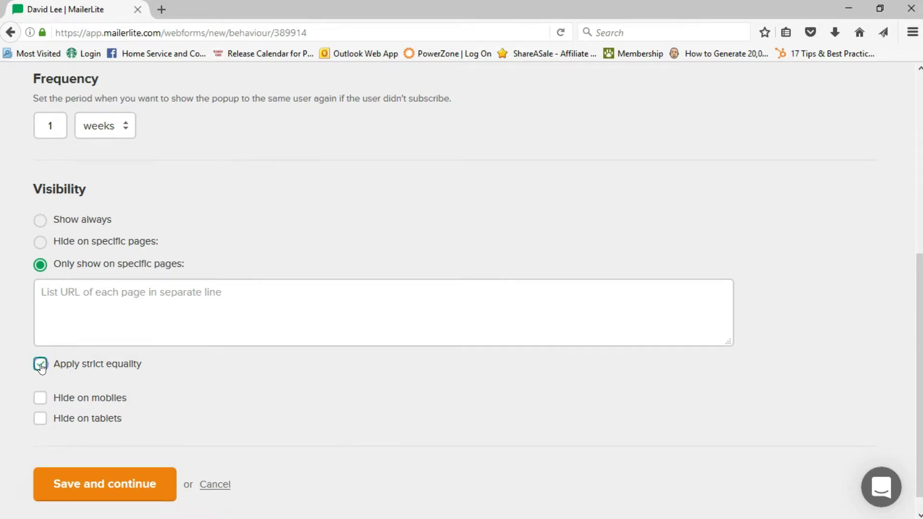
left_click(40, 365)
left_click(49, 421)
scroll(98, 423, "down", 1)
scroll(119, 387, "up", 3)
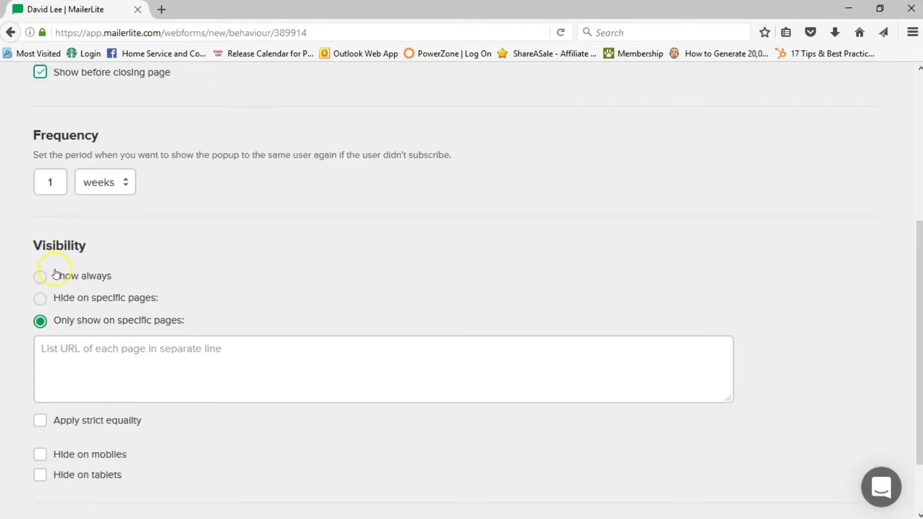
Set the popup's visibility to Show always and save the behavior settings
left_click(46, 284)
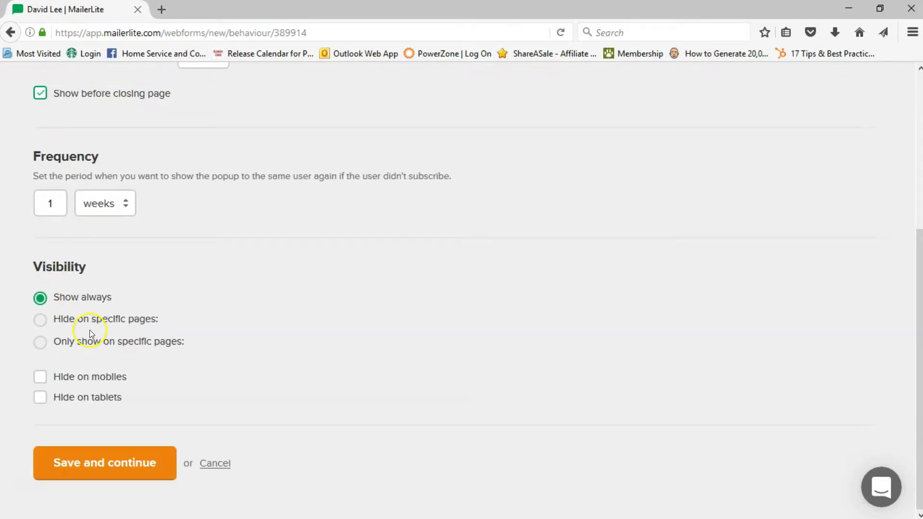
left_click(114, 463)
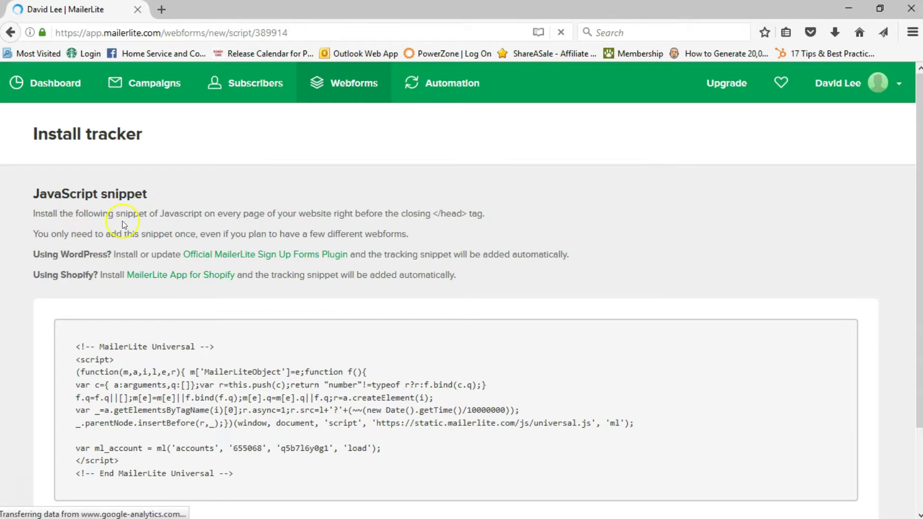
Examine the tracker's JavaScript snippet and its installation instructions for WordPress and Shopify
scroll(19, 358, "down", 2)
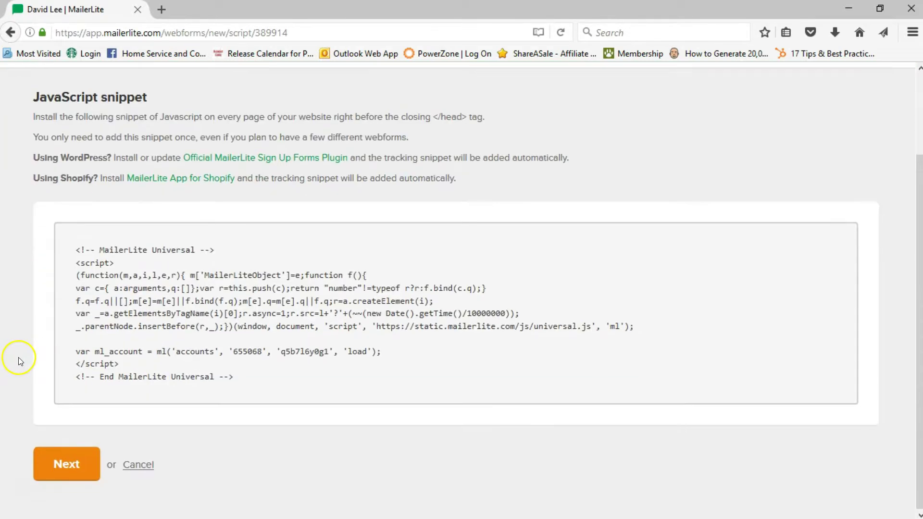
scroll(19, 359, "up", 2)
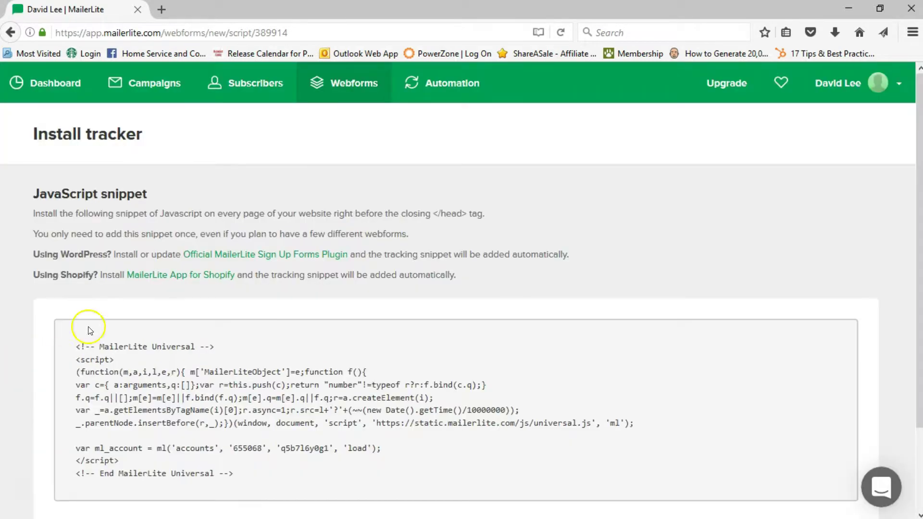
scroll(186, 401, "down", 2)
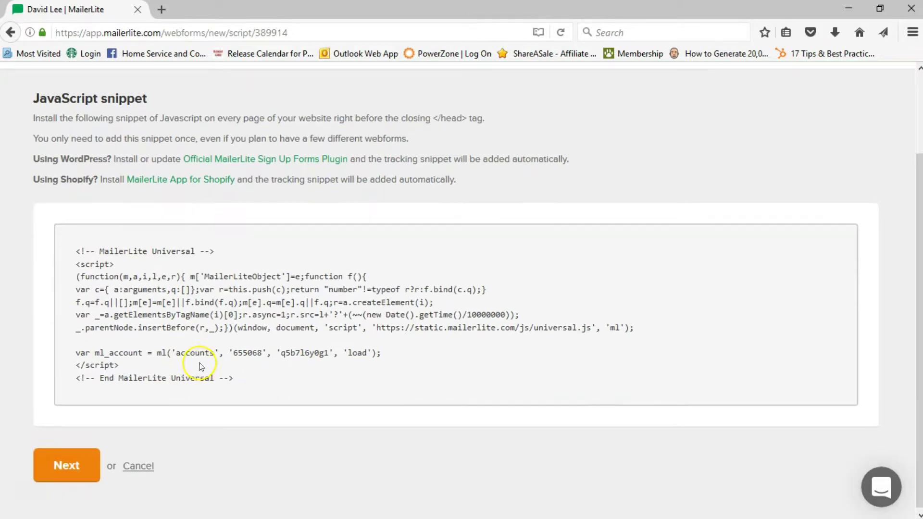
scroll(202, 365, "up", 2)
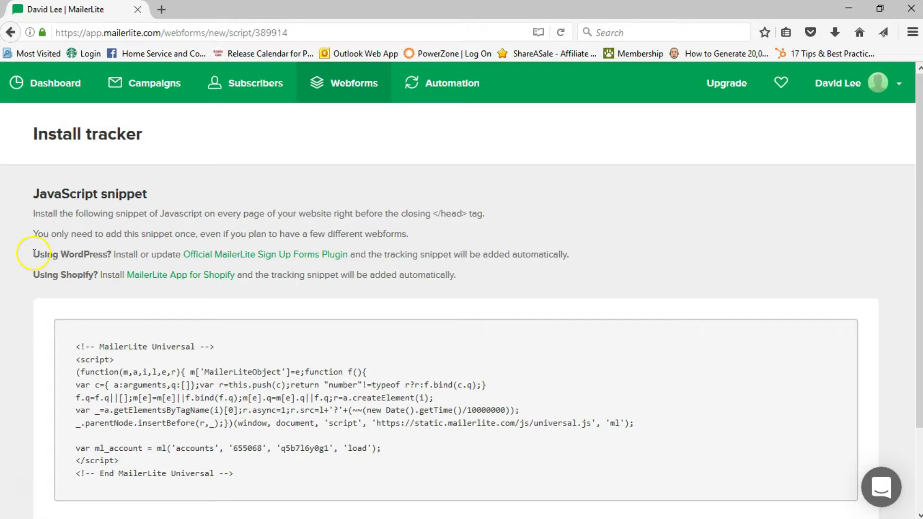
left_click_drag(62, 254, 107, 254)
left_click(133, 258)
scroll(28, 343, "down", 3)
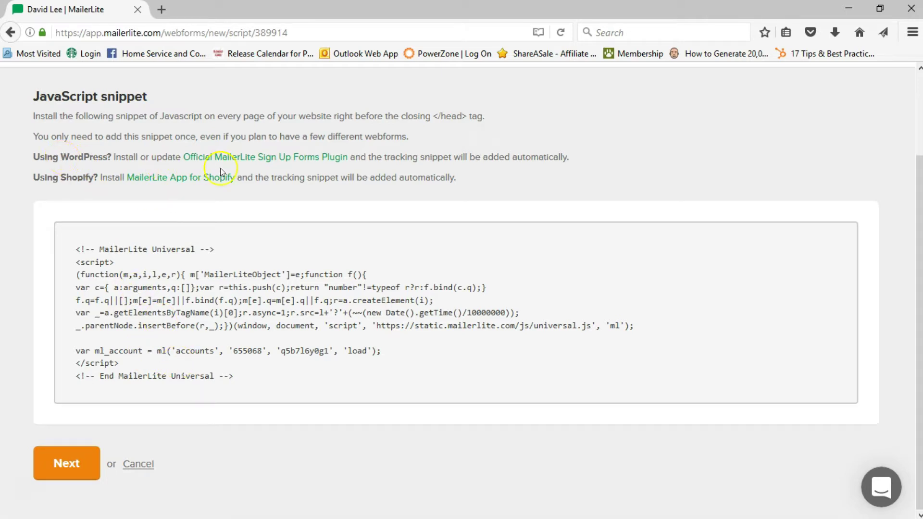
Continue past the tracker installation page and switch the popup's status to active
left_click(78, 465)
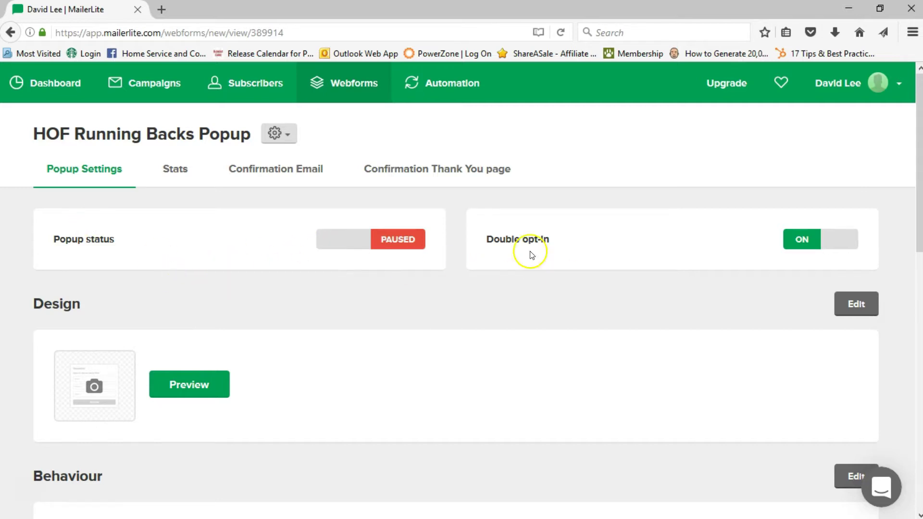
left_click(405, 250)
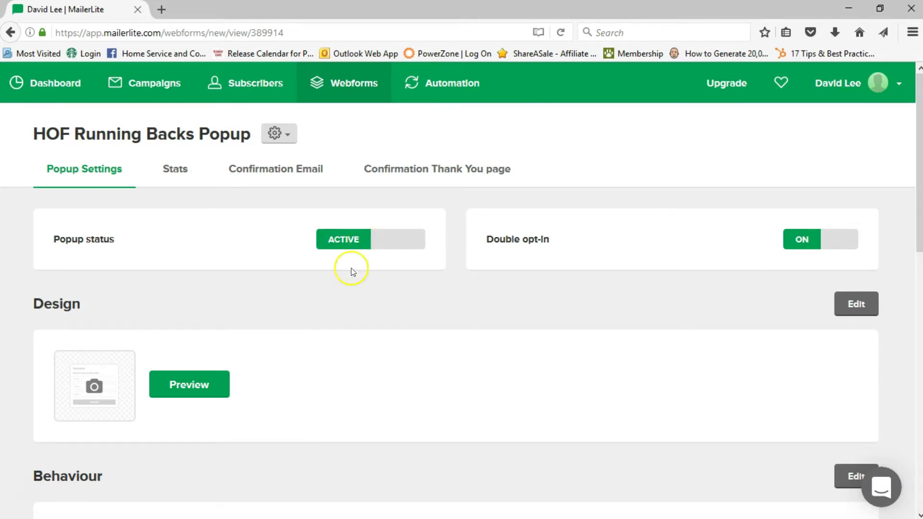
Switch the HOF Running Backs popup's status to paused
scroll(342, 289, "down", 5)
scroll(336, 308, "up", 5)
left_click(360, 239)
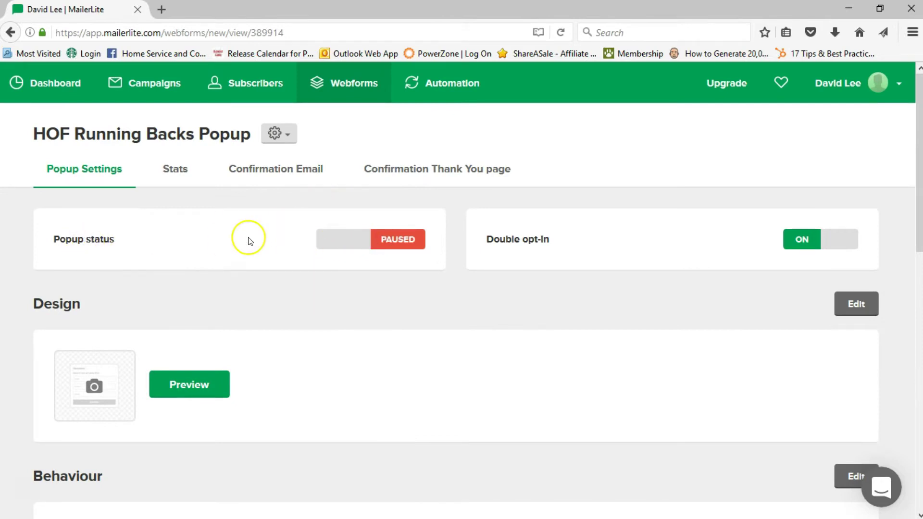
Review the popup's design, behaviour and group settings along with its JavaScript tracking snippet
scroll(290, 321, "down", 5)
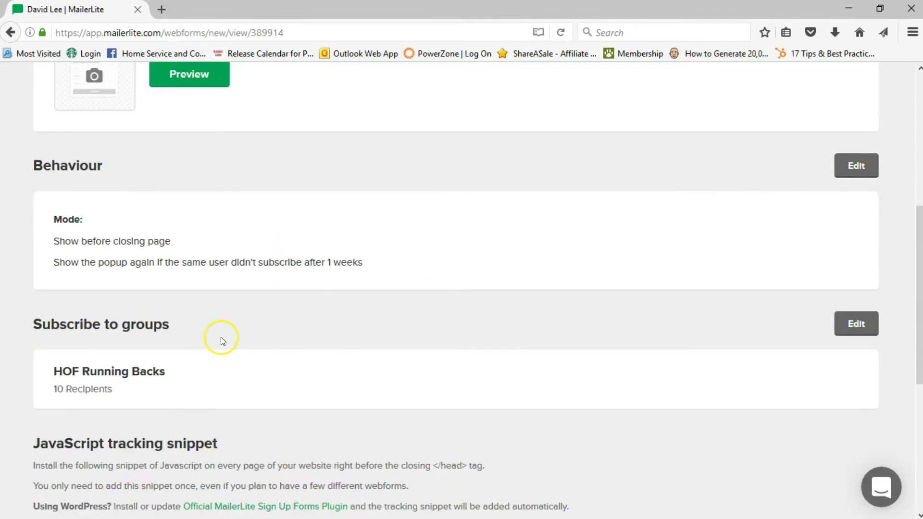
scroll(221, 337, "up", 5)
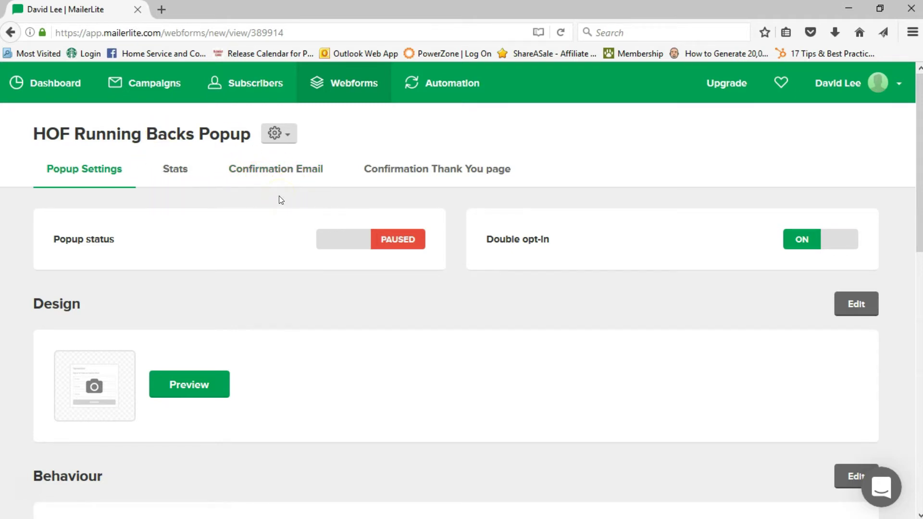
scroll(280, 199, "down", 10)
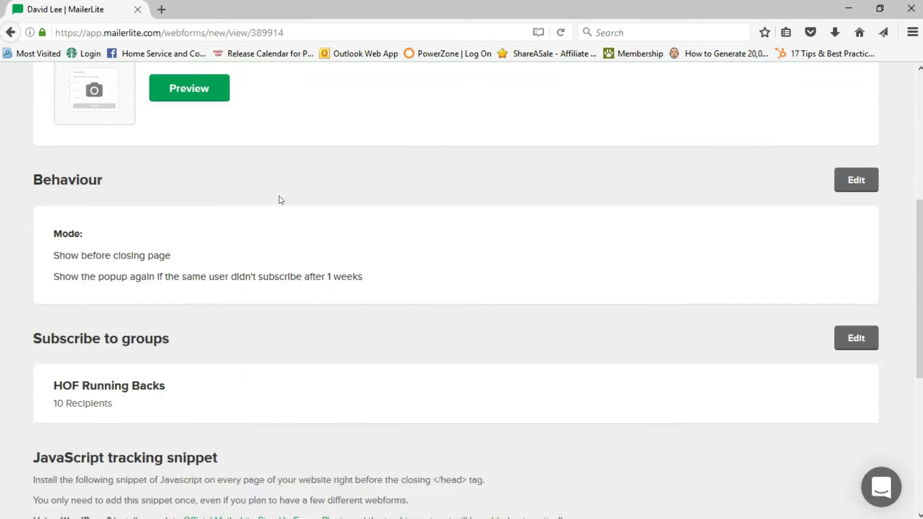
scroll(279, 197, "up", 10)
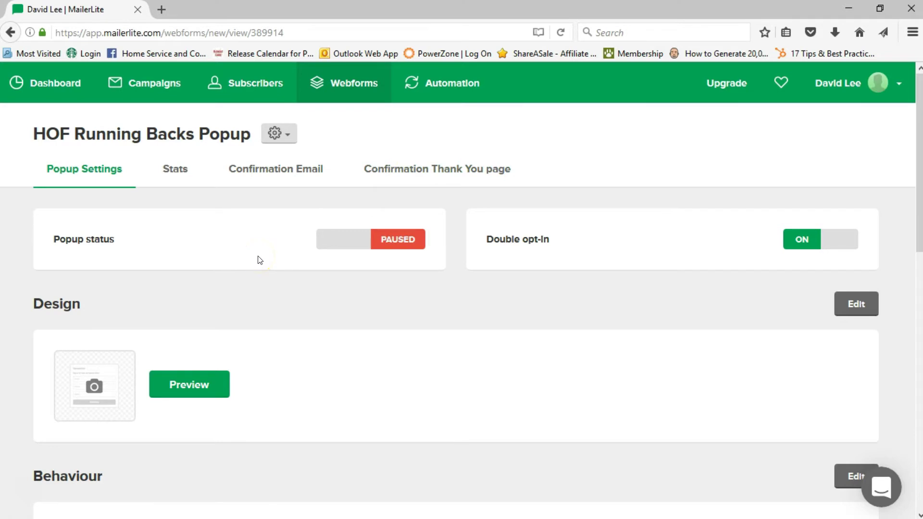
scroll(260, 260, "down", 12)
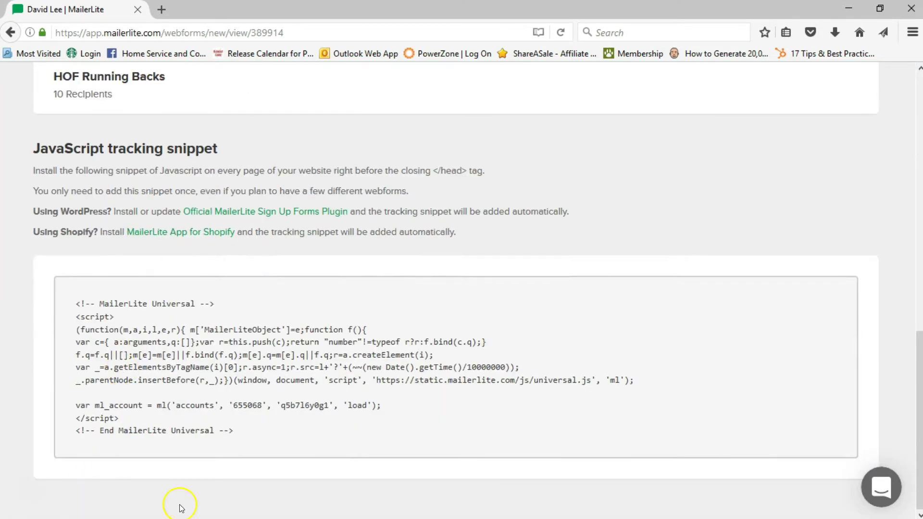
scroll(611, 498, "up", 12)
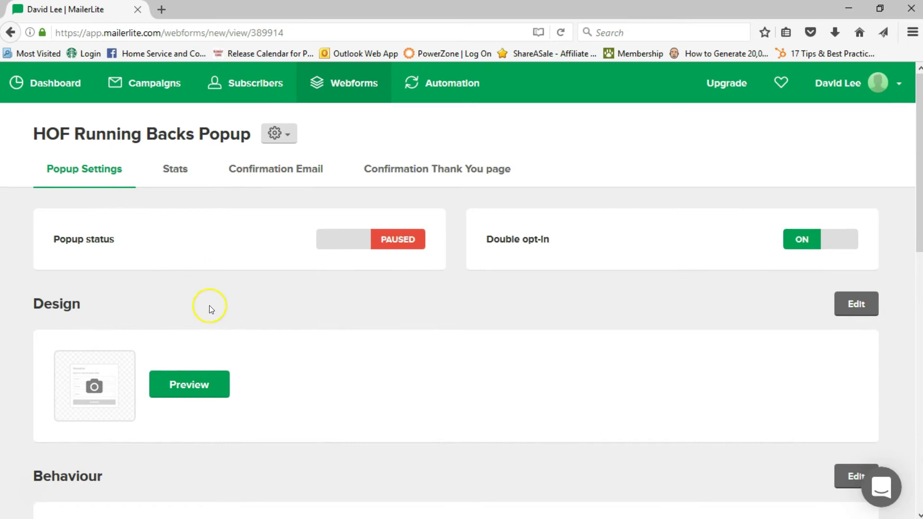
Preview the popup, submit its signup form with a sample email and first name, and continue past the thank-you message
left_click(182, 388)
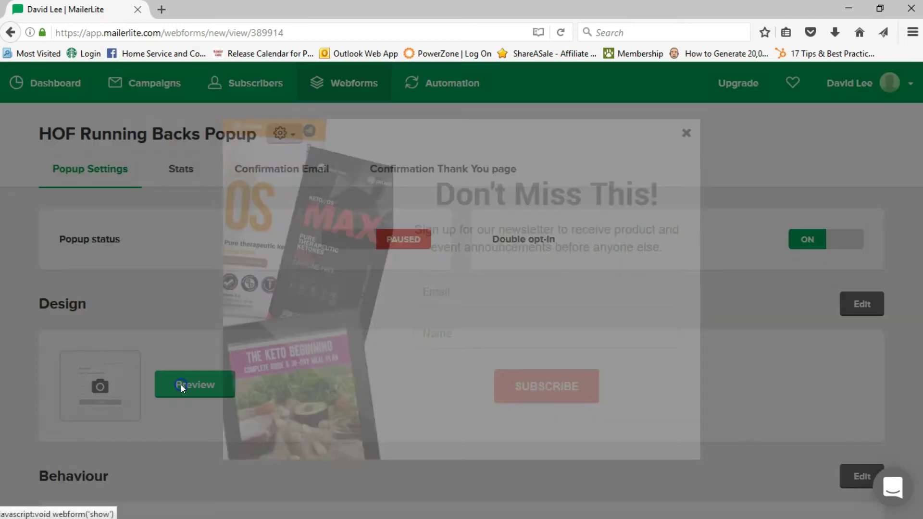
left_click(464, 290)
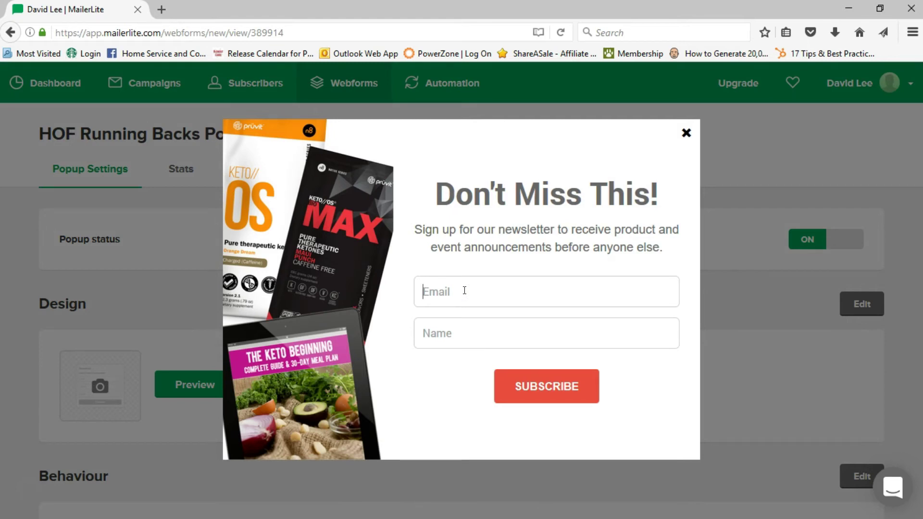
left_click(451, 336)
type("Da")
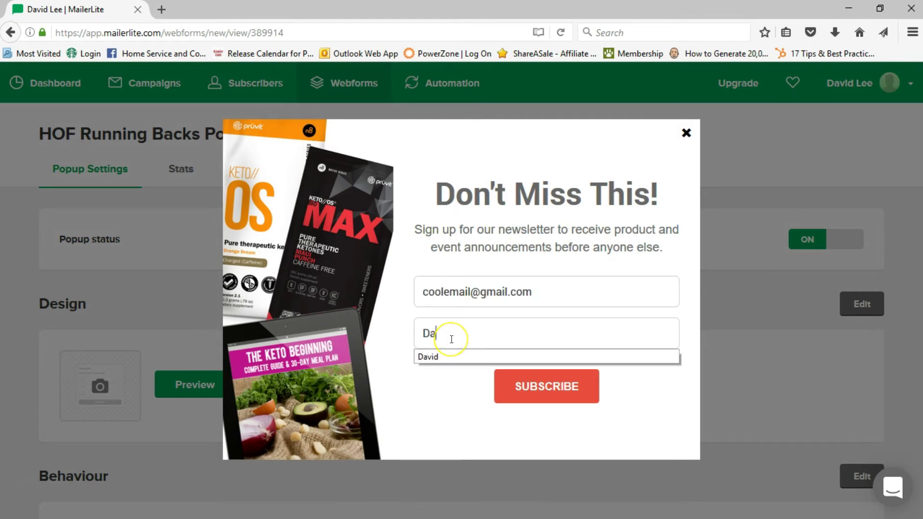
key("BackSpace")
type("avid")
left_click(491, 366)
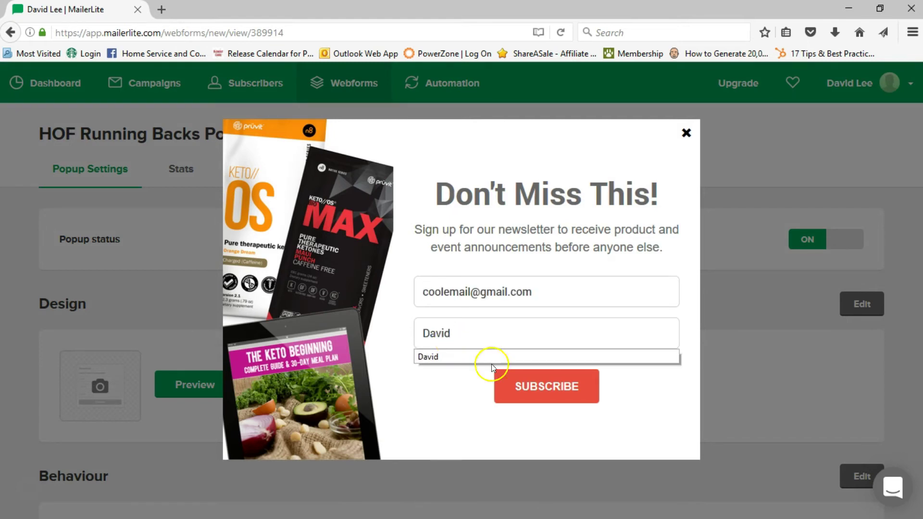
left_click(533, 386)
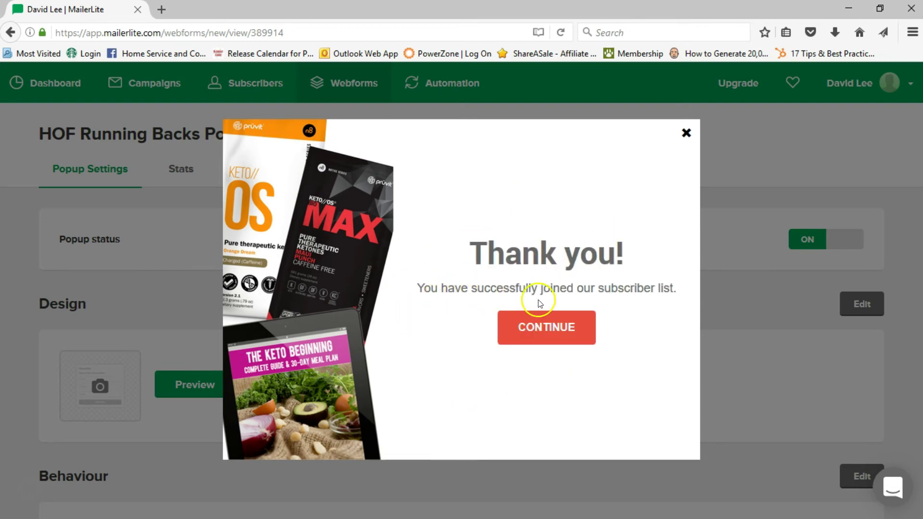
left_click(548, 329)
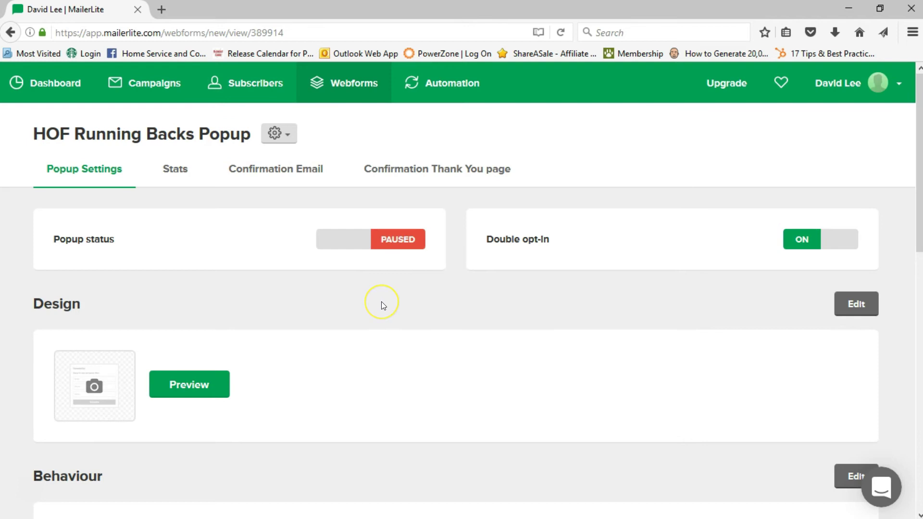
scroll(381, 303, "down", 6)
scroll(214, 307, "up", 3)
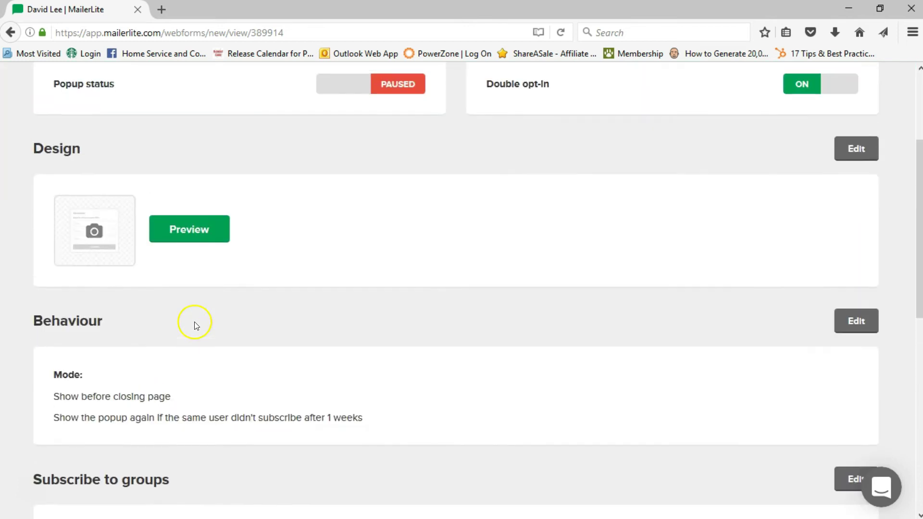